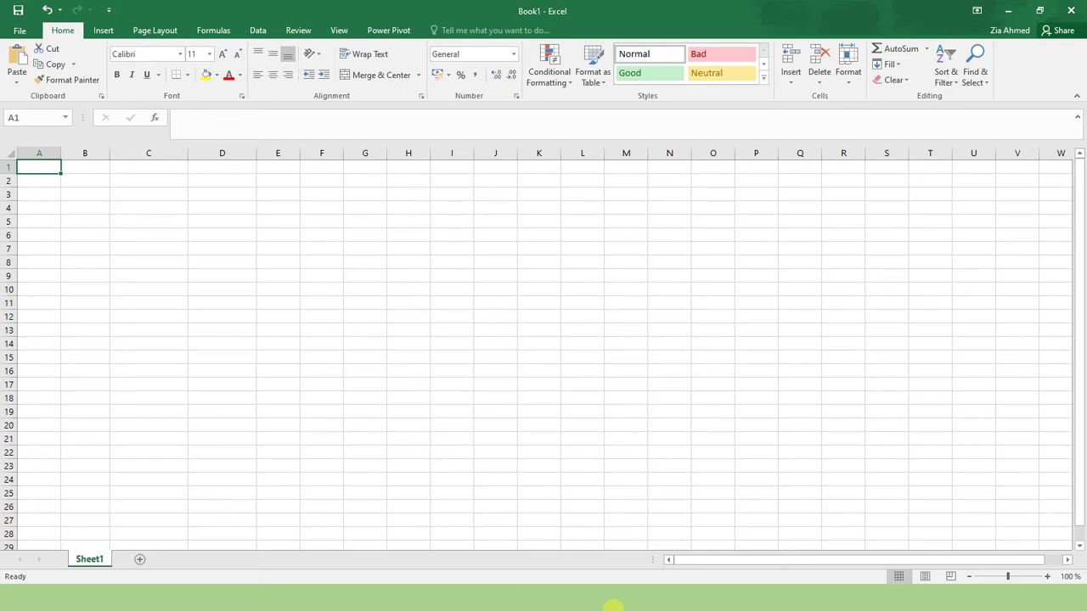
Step: Enter the column headings Name, Address, Monthly Salary and Yearly Salary in cells A1 to D1
type("Name")
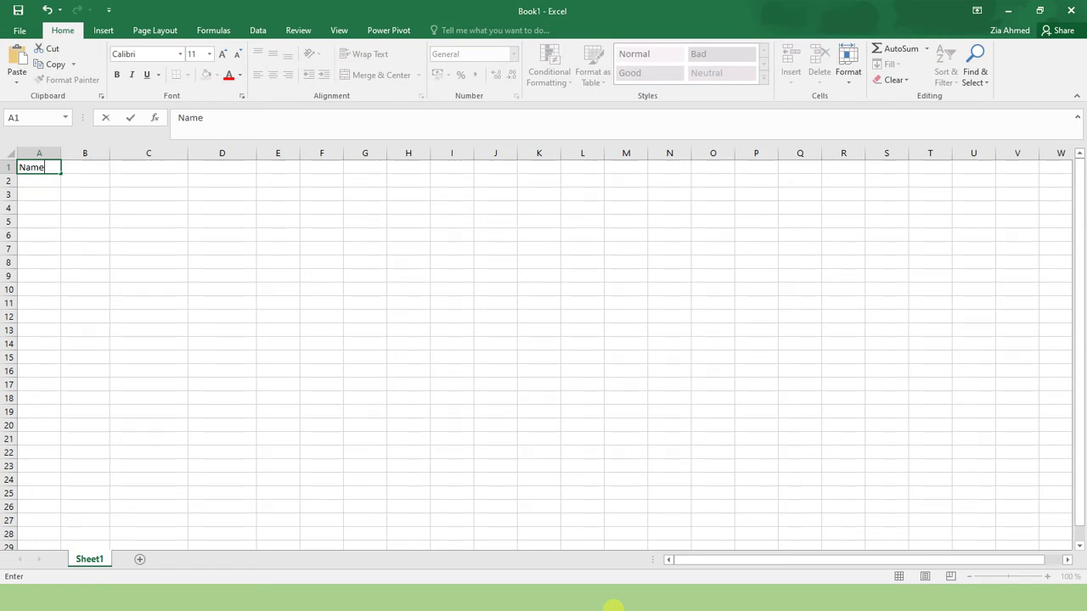
key("Tab")
type("Addr")
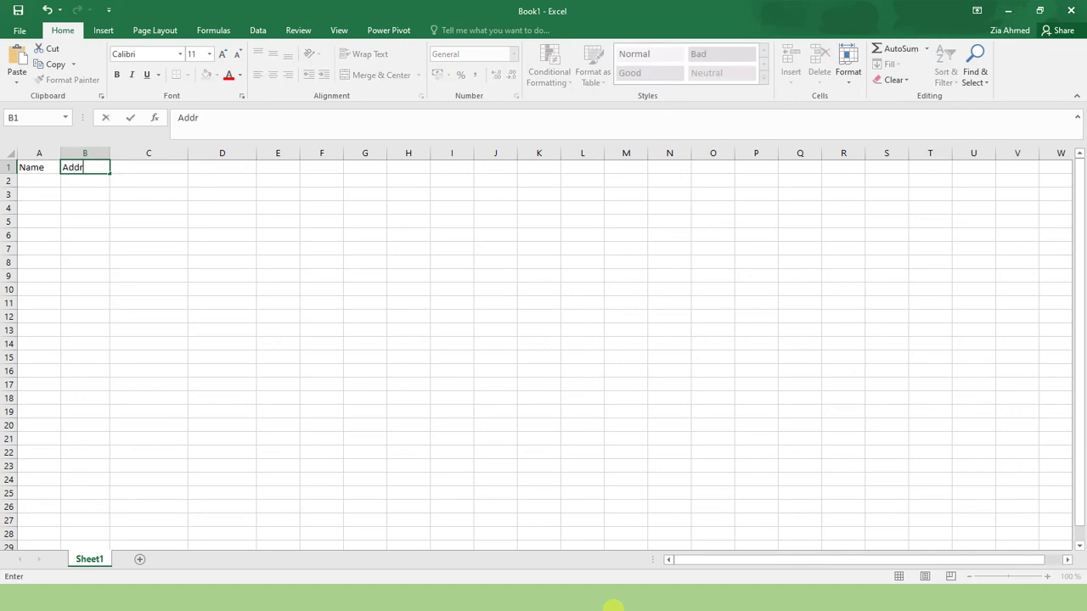
type("ess")
key("Tab")
type("M")
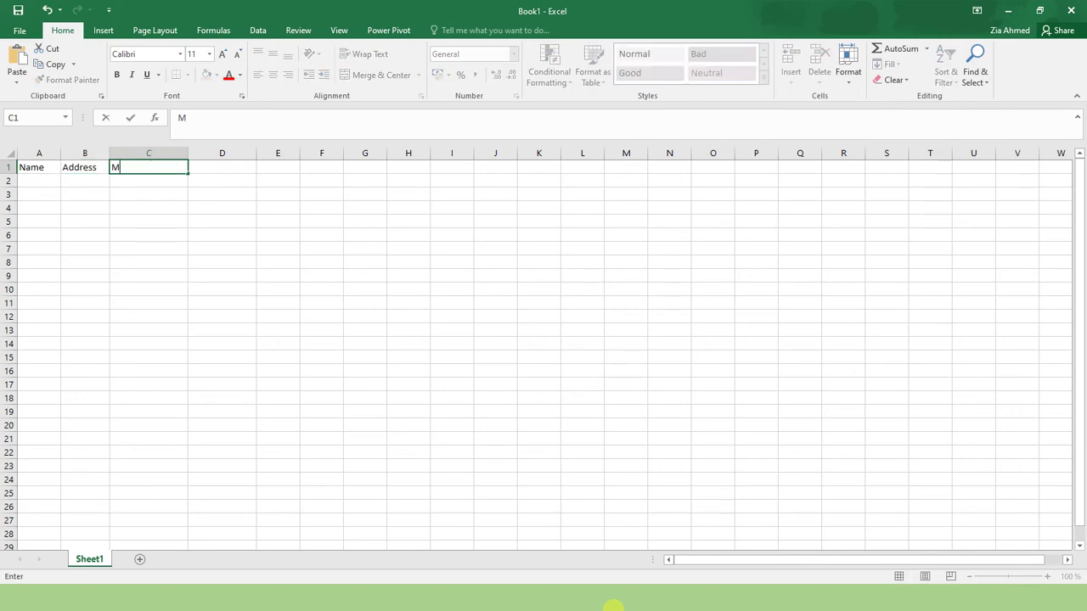
type("onthly Salar")
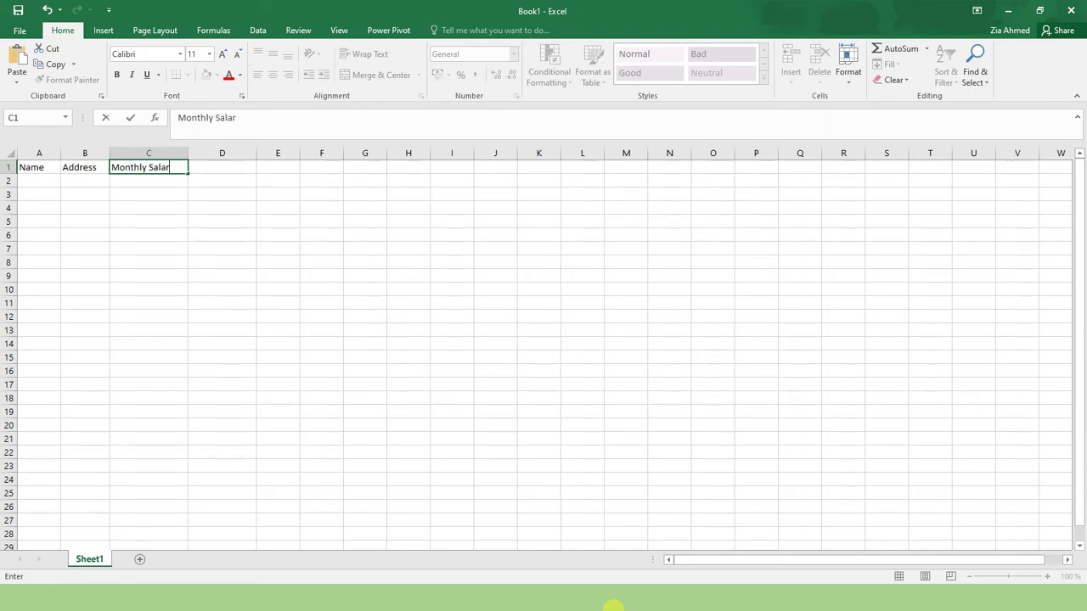
type("y")
key("Tab")
type("Yea")
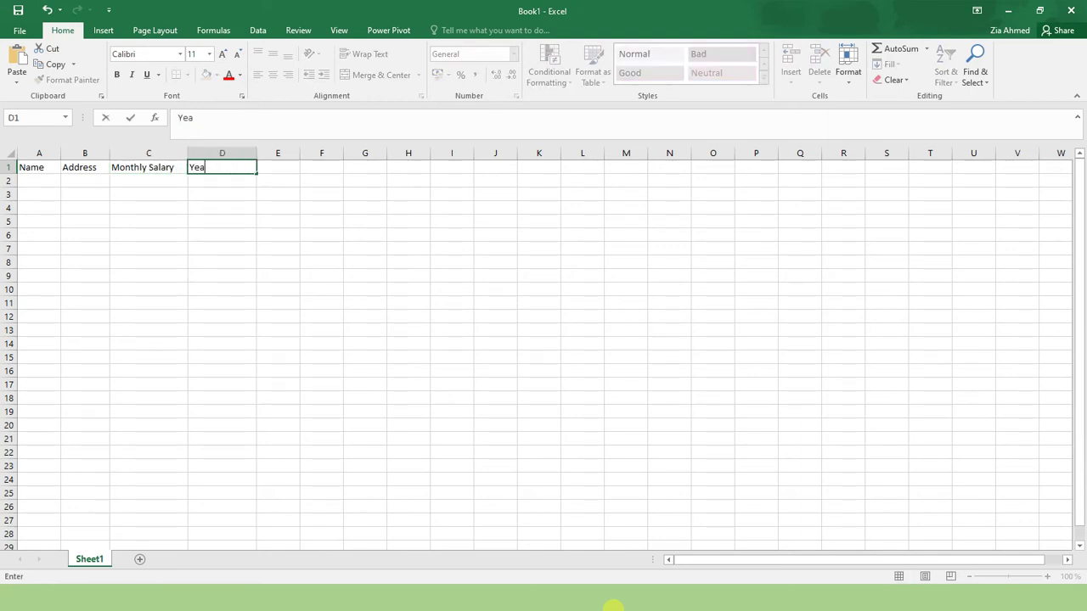
type("rly Salary")
key("Return")
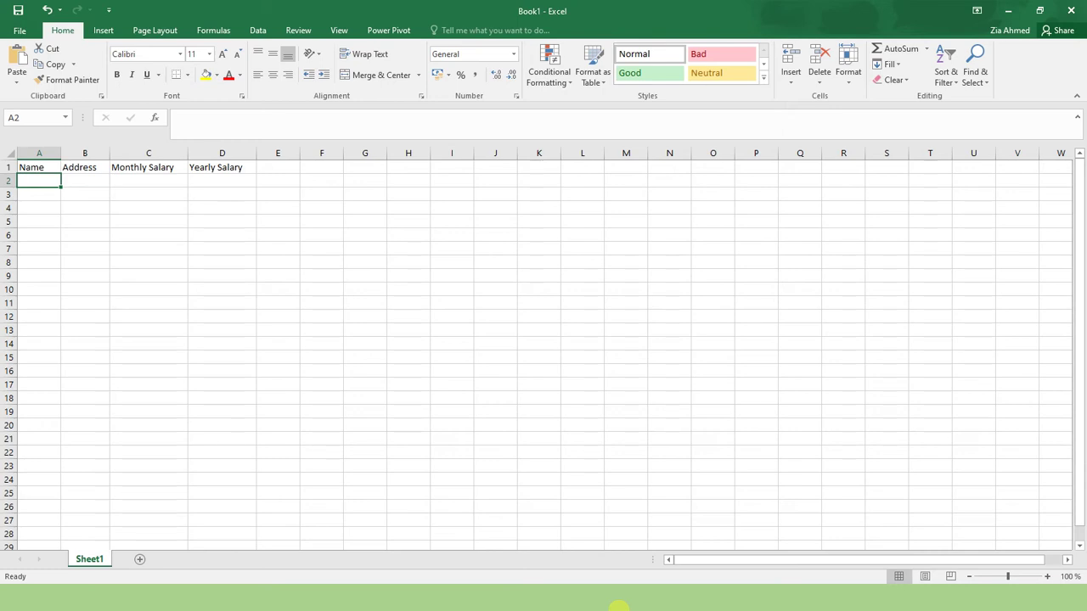
Step: Fill in the first record in row 2 with Abc as name, Home as address and 100 as monthly salary
type("A")
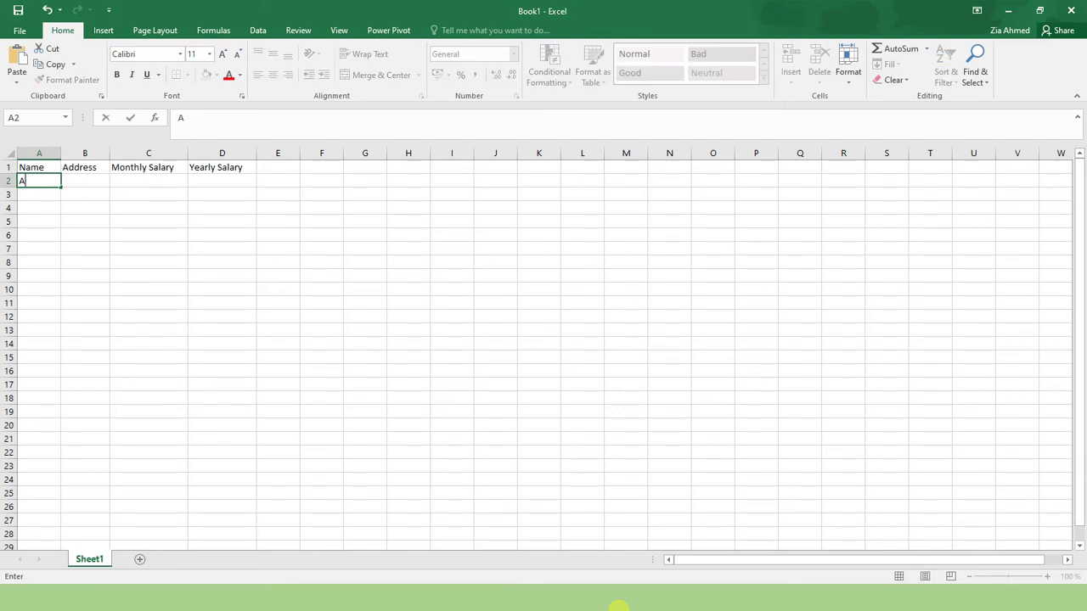
type("bc")
key("Tab")
type("Home")
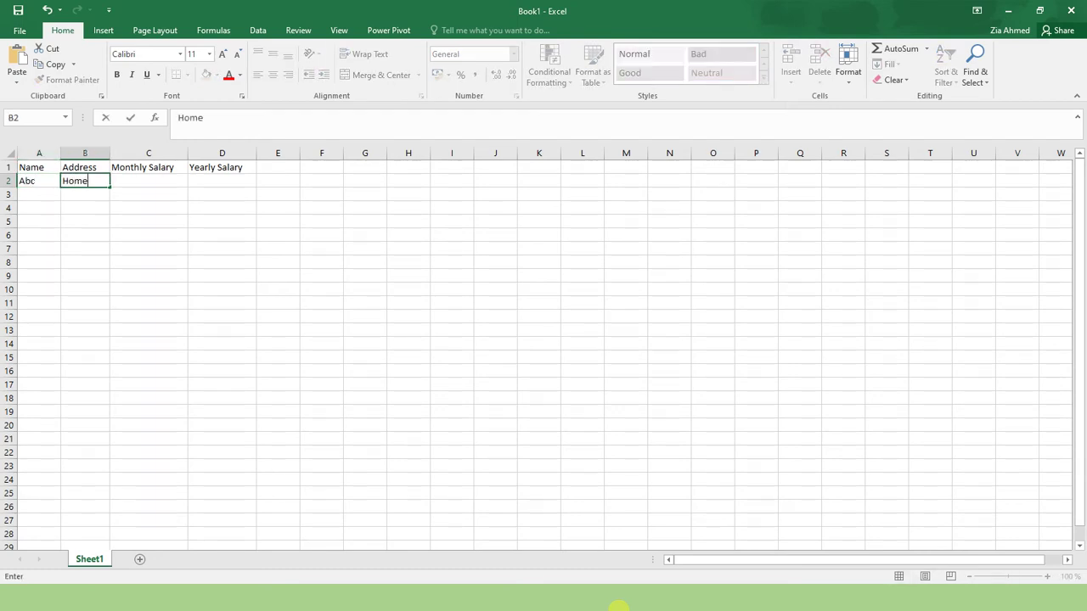
key("Tab")
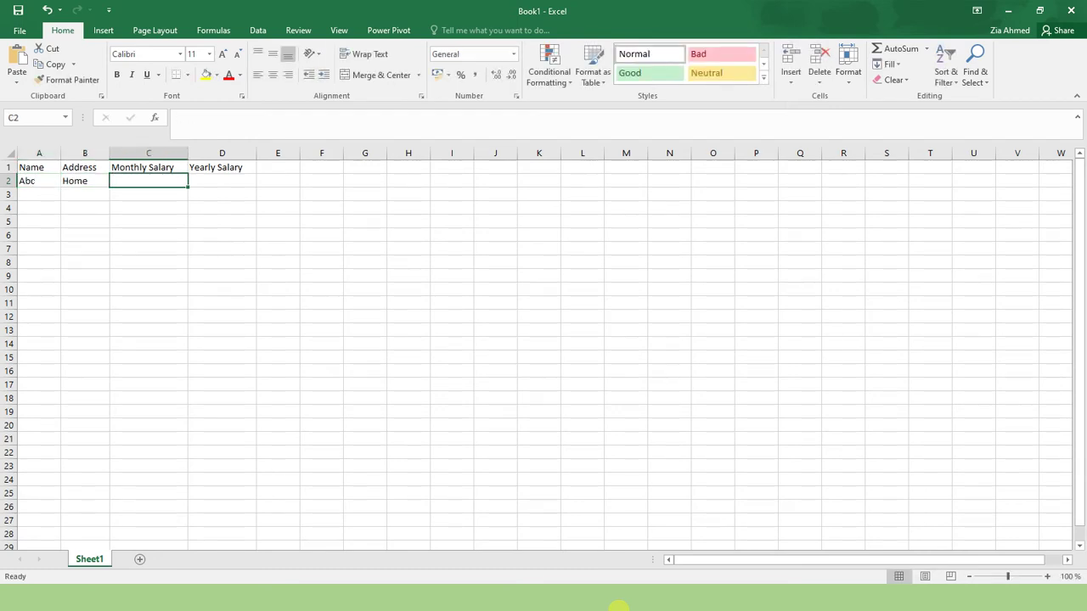
type("100")
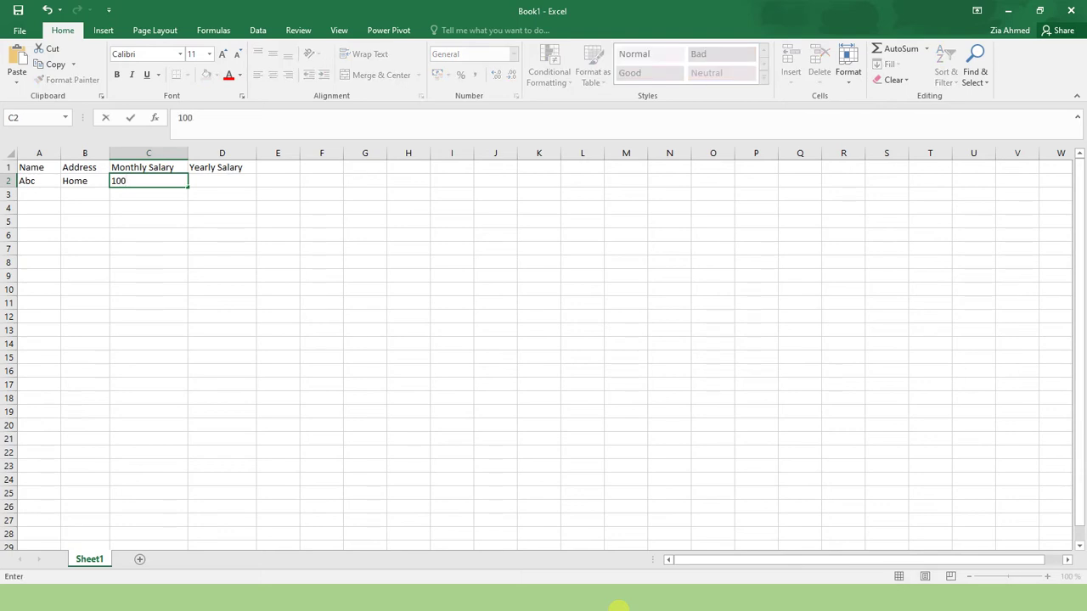
key("Return")
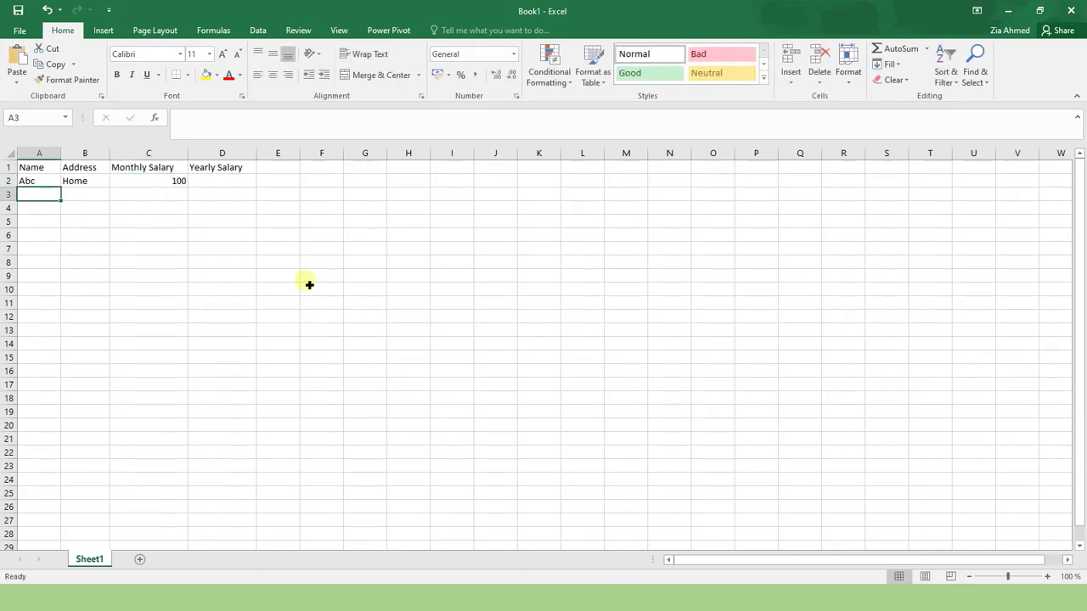
Step: Calculate the yearly salary in cell D2 with the formula =C2*12
left_click(222, 183)
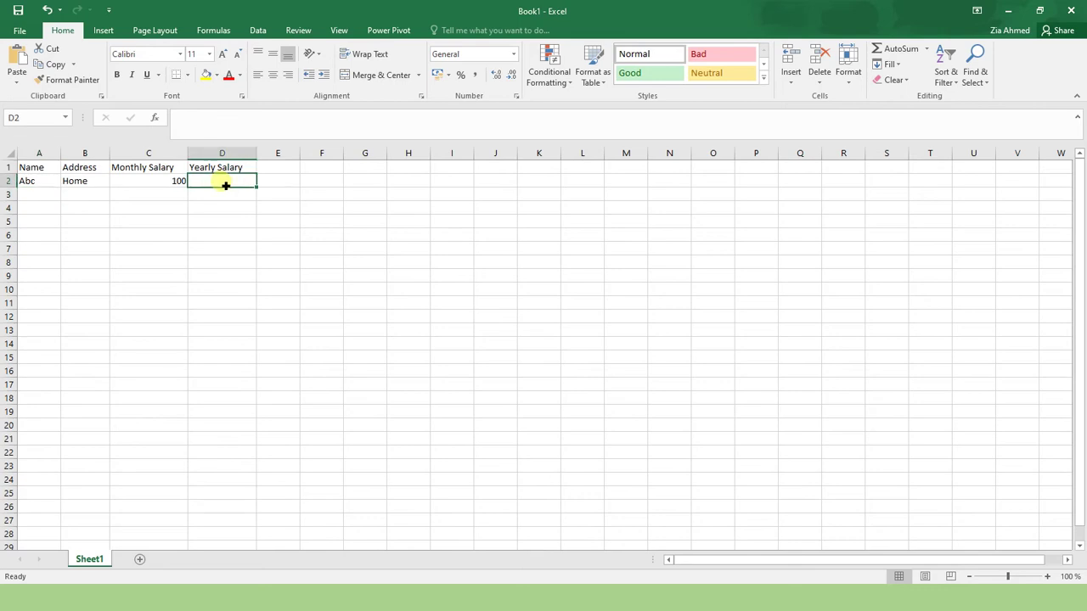
left_click(225, 130)
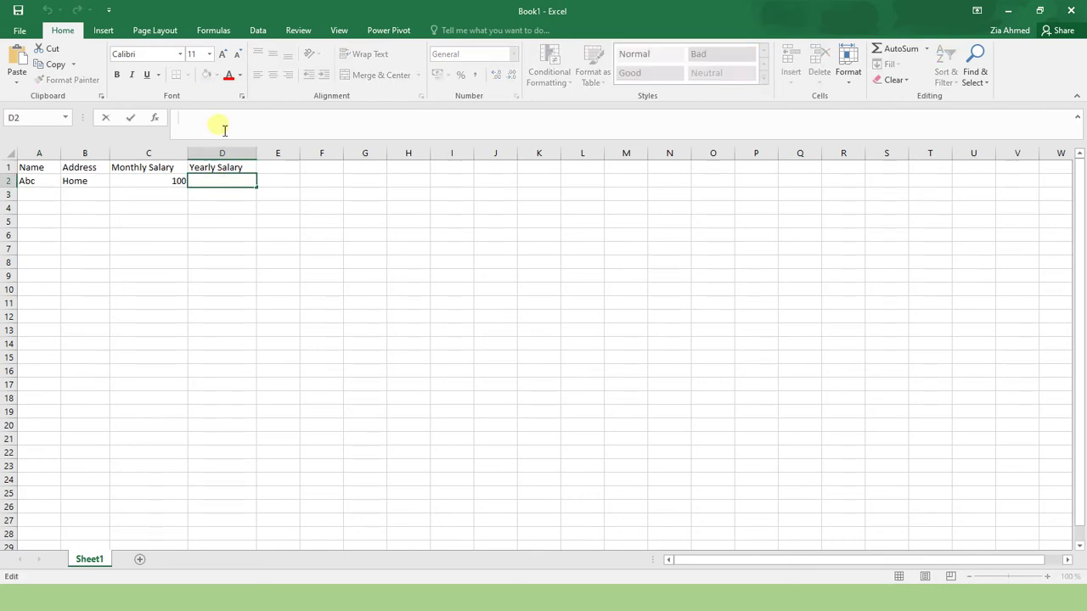
type("=")
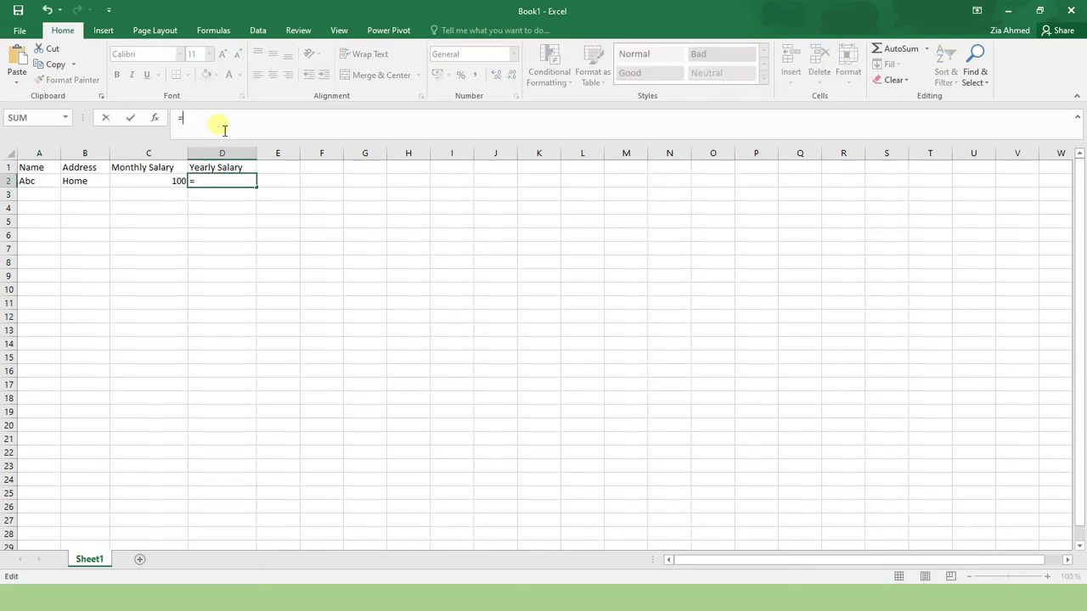
left_click(175, 181)
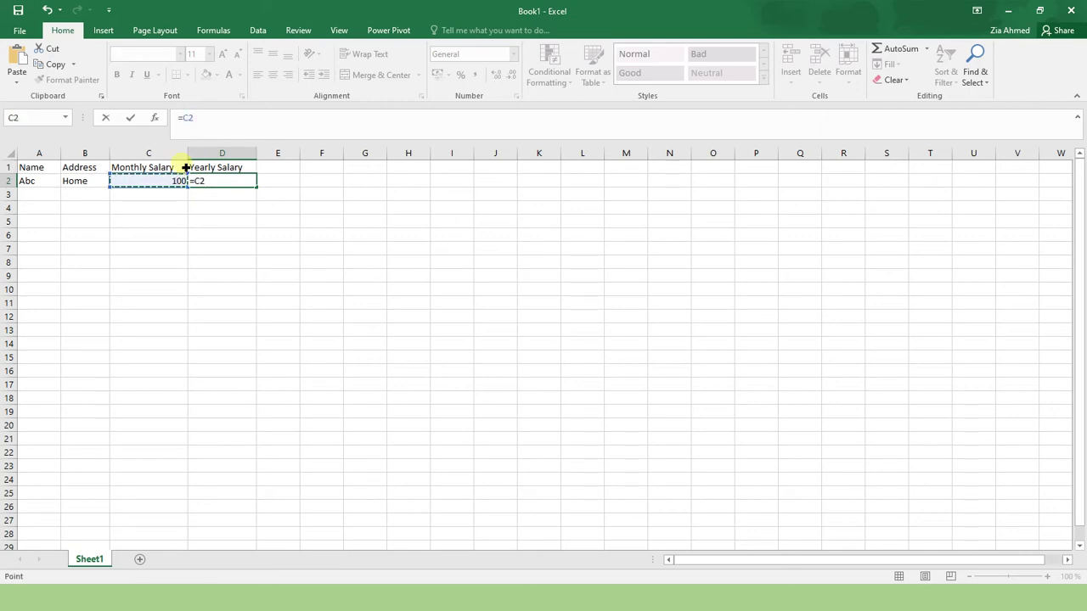
type("*12")
key("Return")
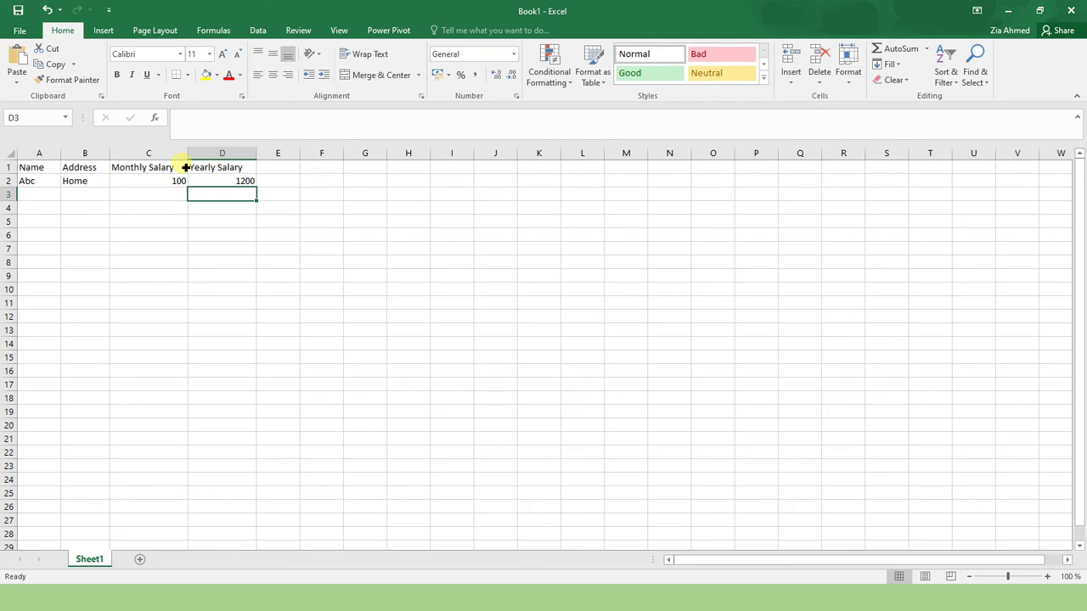
left_click(203, 179)
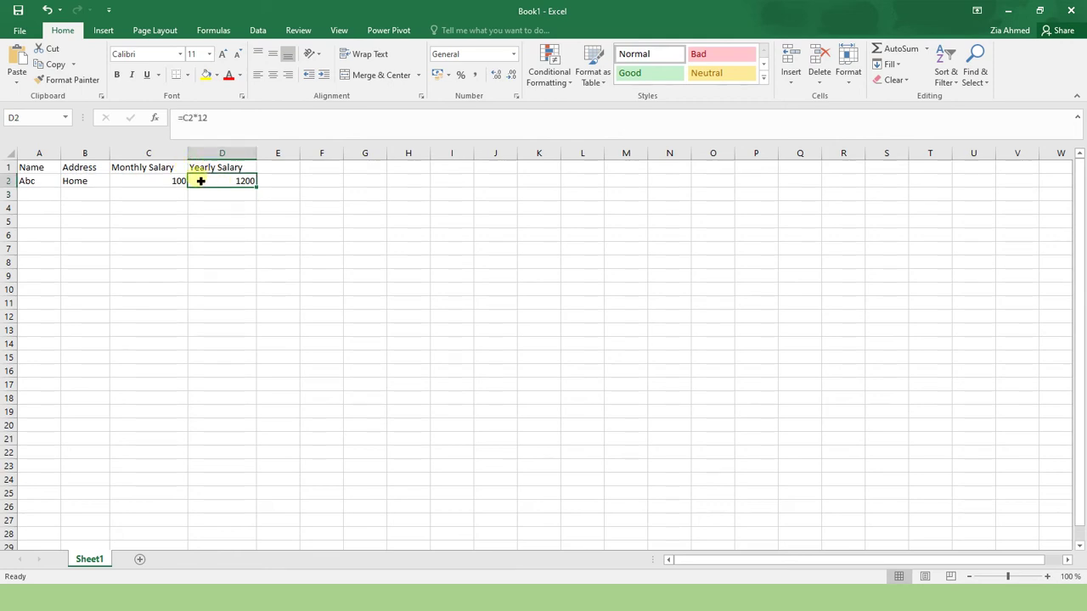
left_click(167, 180)
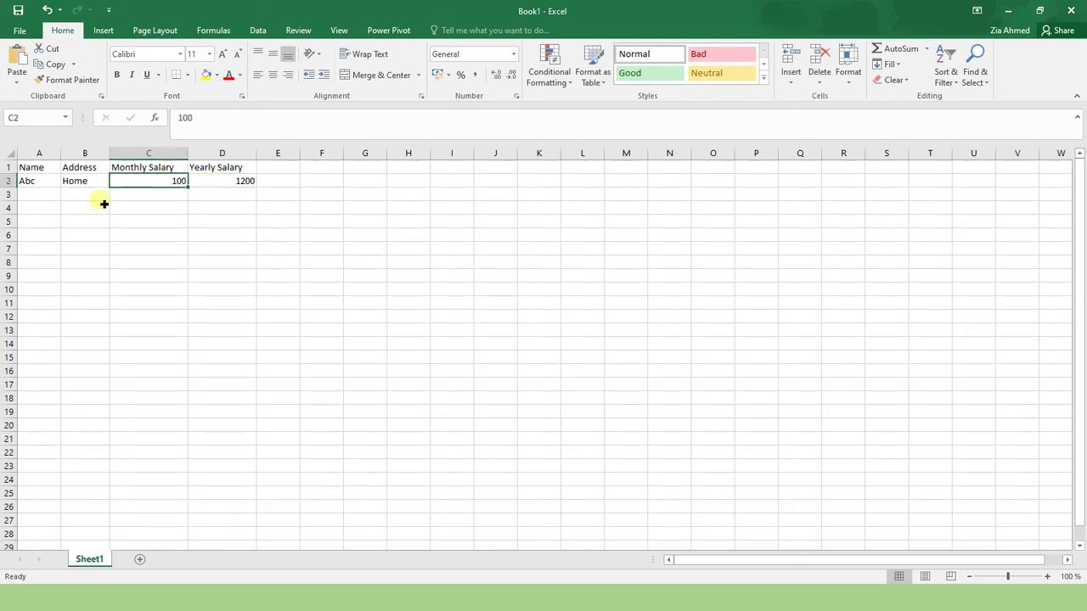
left_click_drag(39, 182, 133, 178)
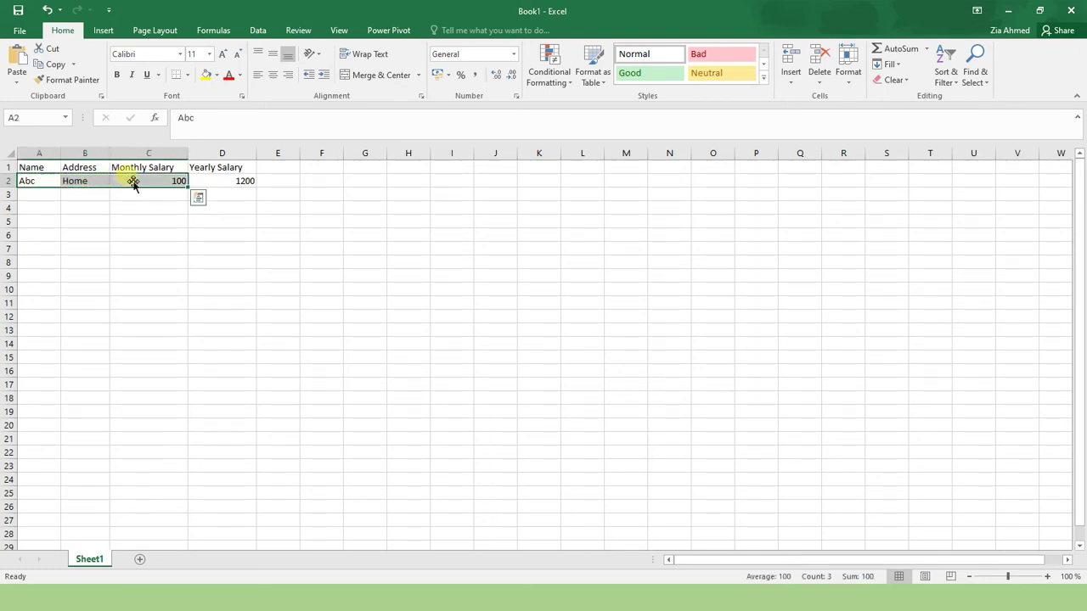
left_click(231, 184)
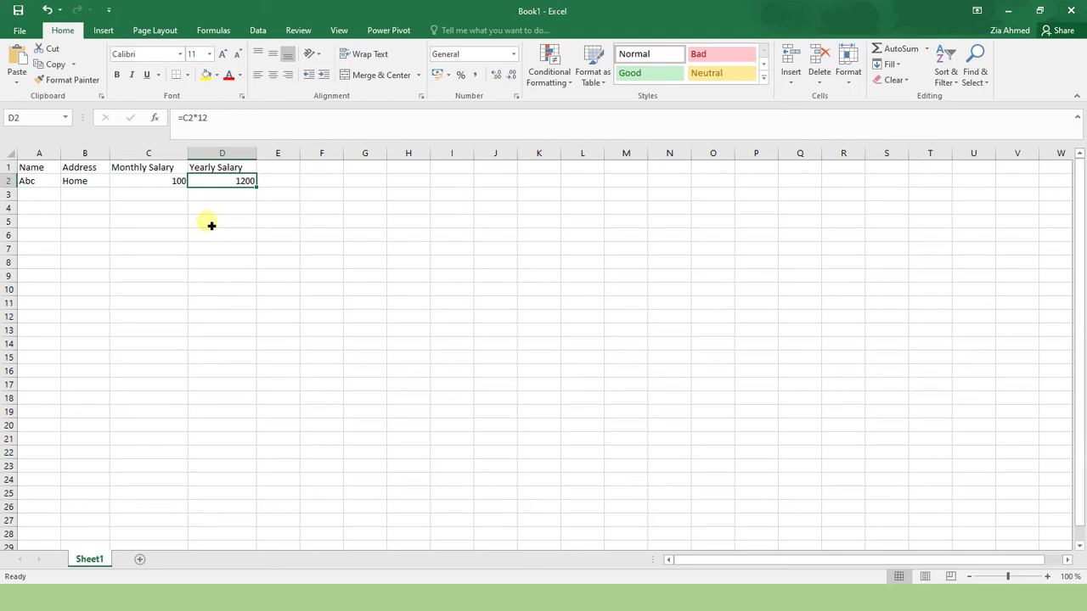
left_click(211, 224)
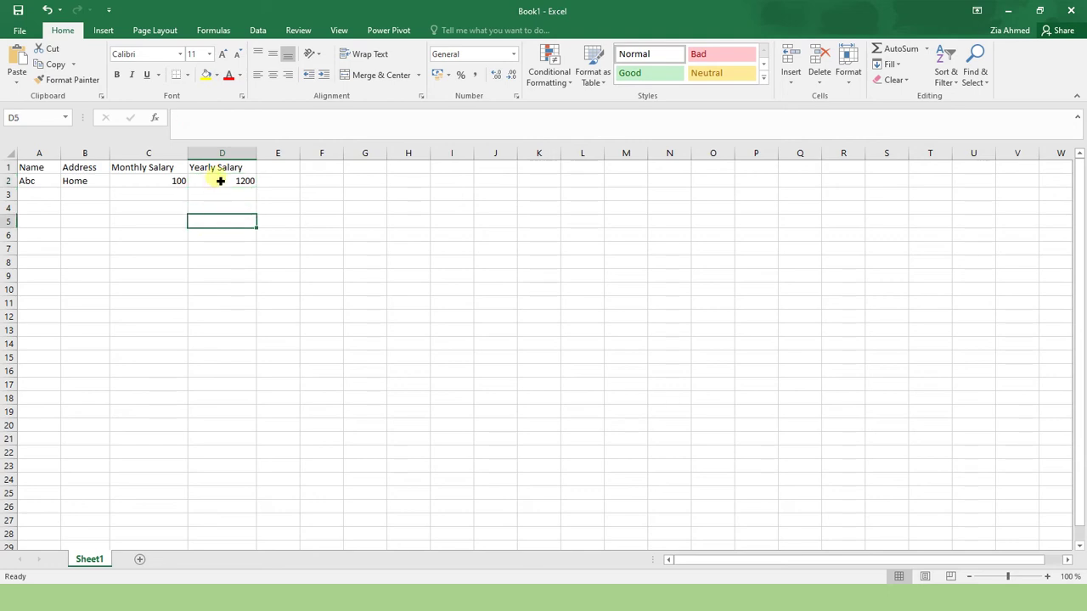
Step: Convert the range A1:D2 into a table with headers
left_click_drag(220, 184, 49, 170)
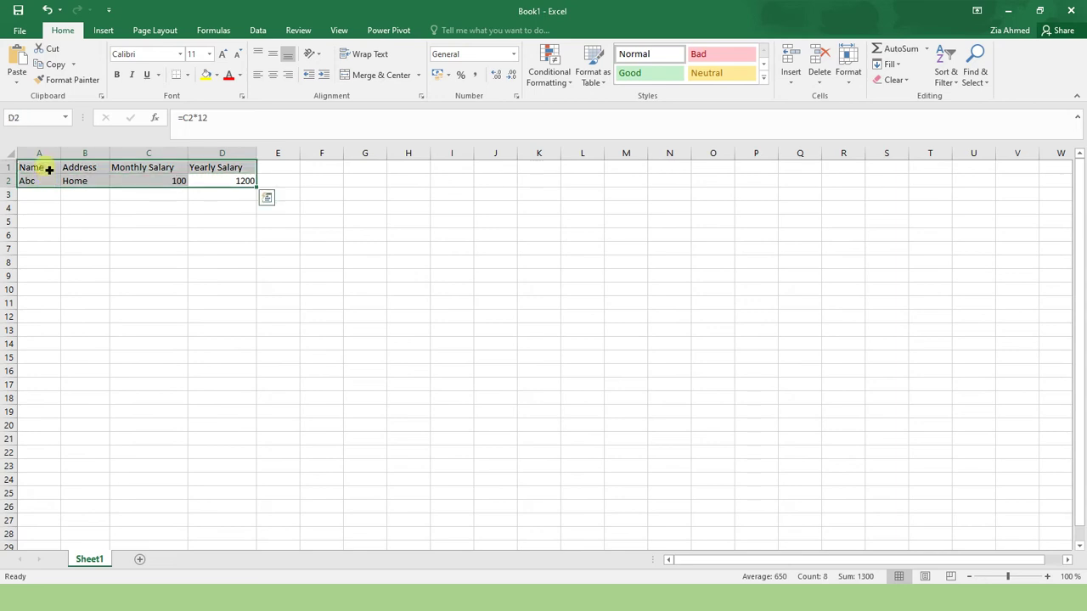
left_click(103, 31)
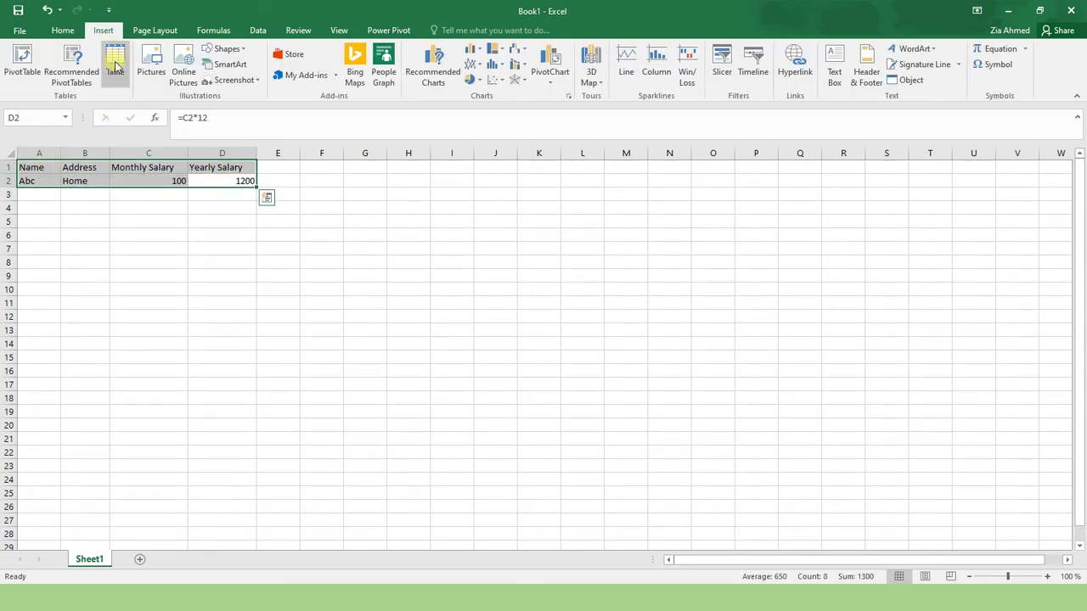
left_click(115, 59)
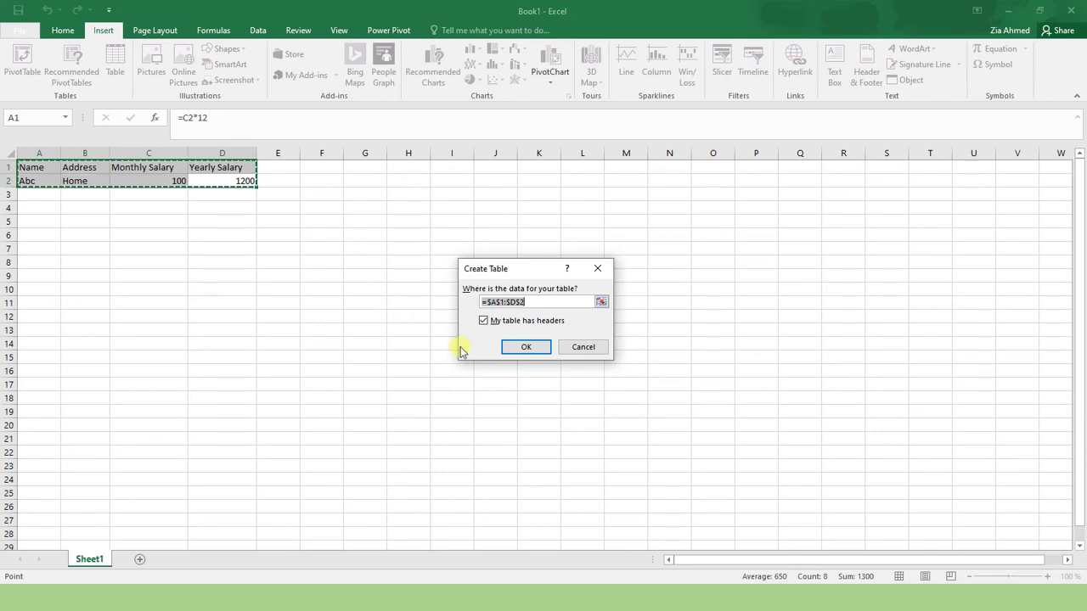
left_click(520, 347)
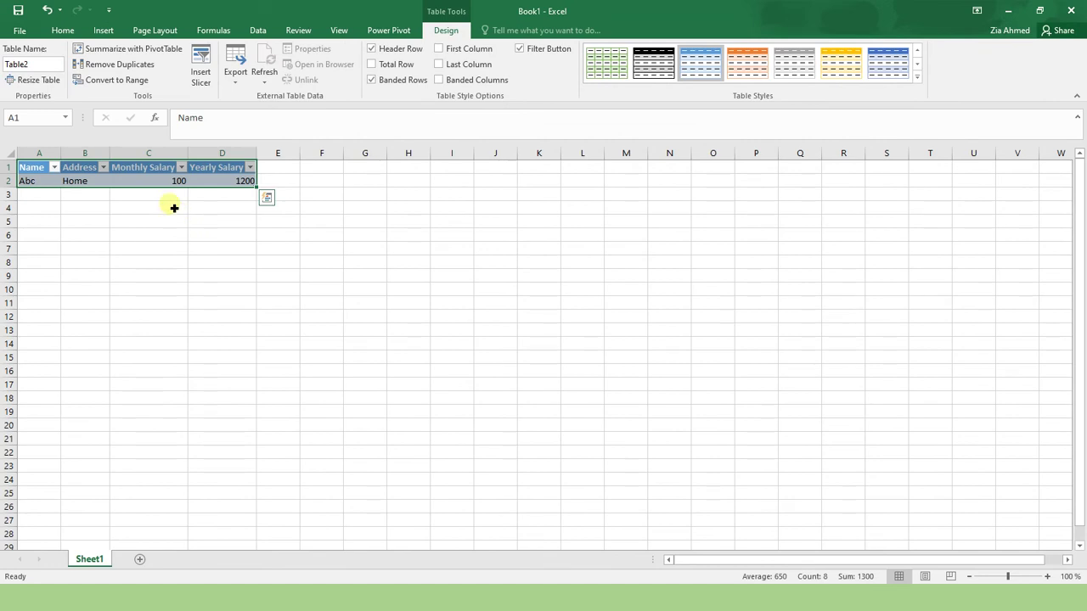
Step: Widen the table's Address, Name and Yearly Salary columns so the headings clear their filter arrows
left_click_drag(112, 157, 127, 158)
left_click_drag(61, 159, 83, 159)
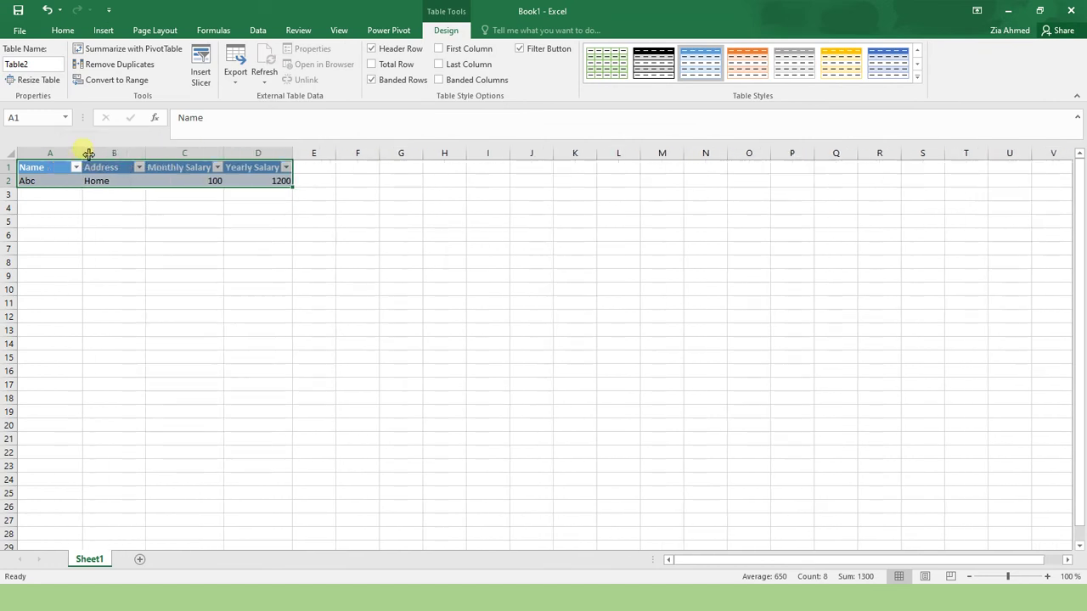
left_click_drag(299, 158, 302, 158)
left_click(293, 235)
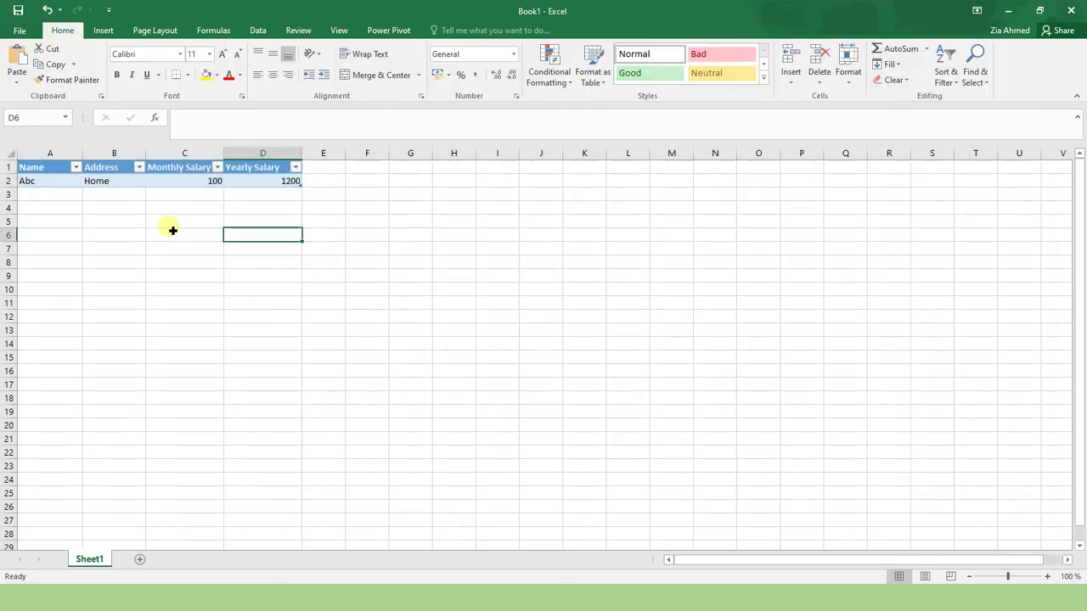
left_click(57, 194)
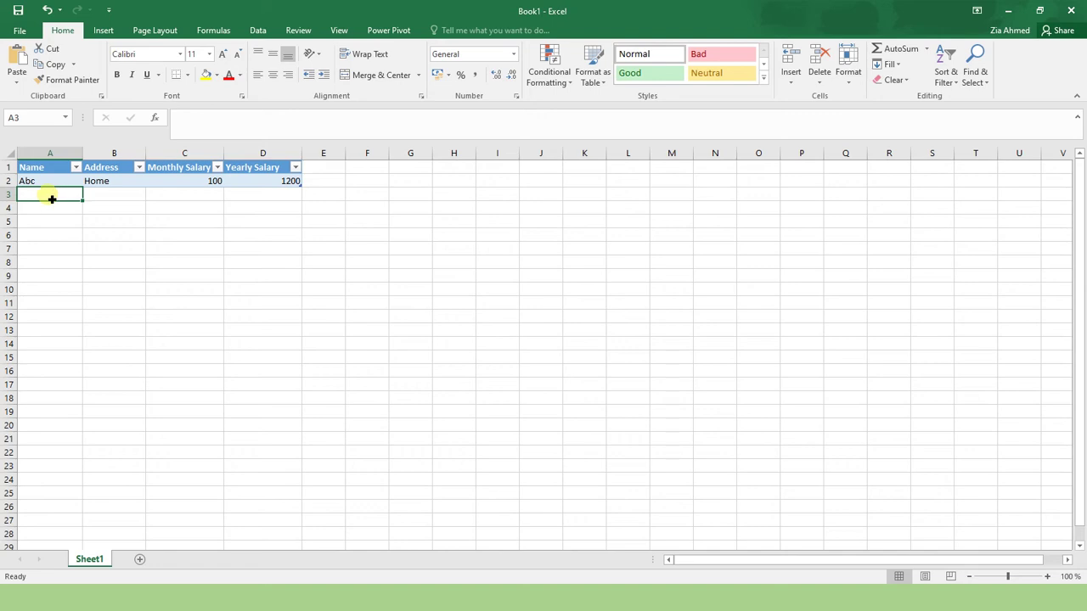
left_click(100, 197)
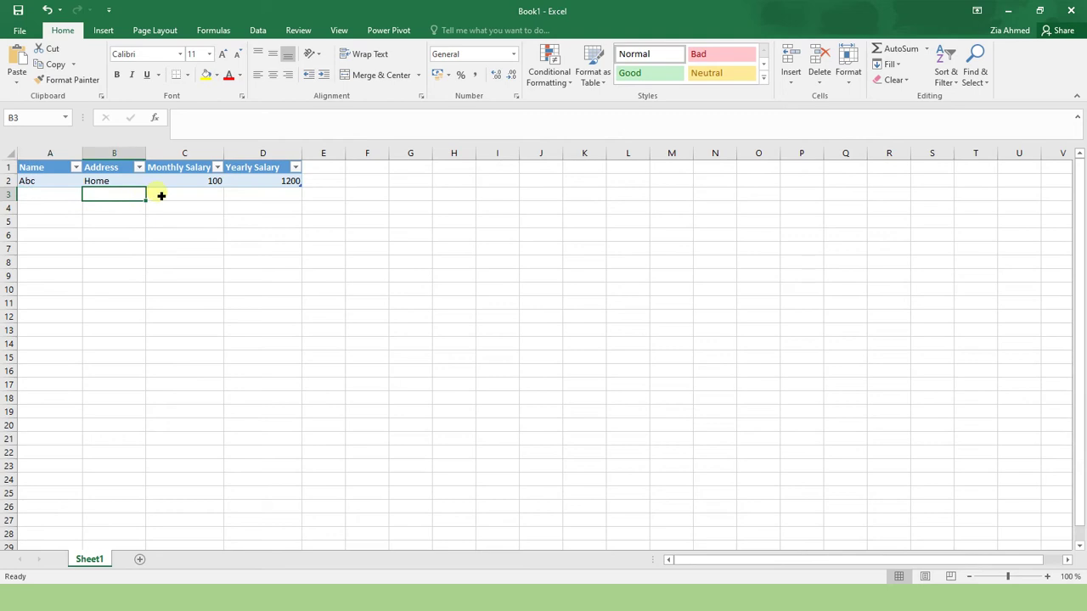
left_click(191, 194)
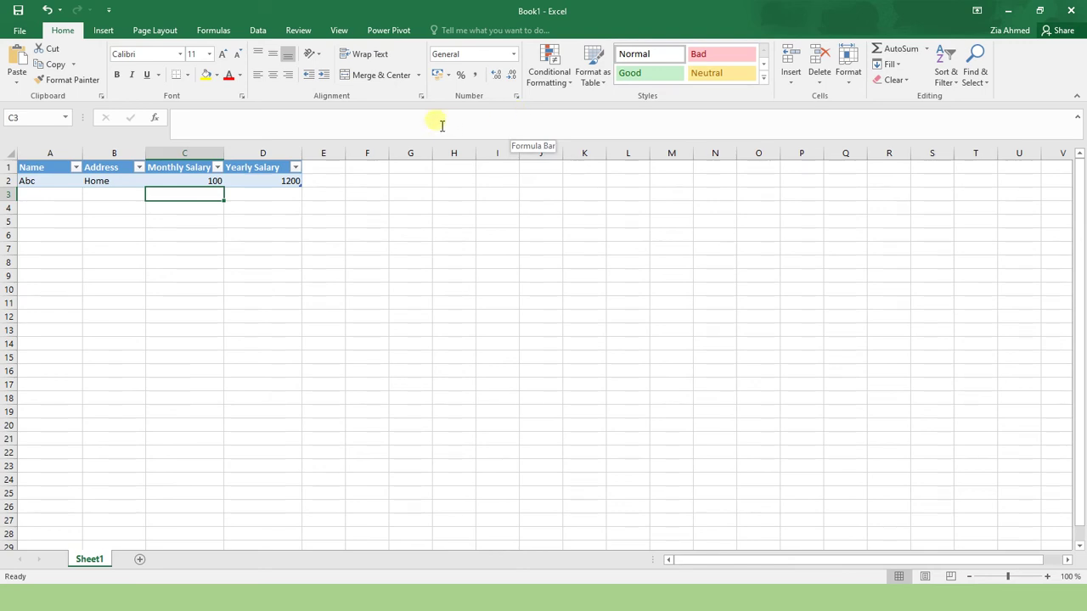
Step: Open the ribbon customization options and list the Commands Not in the Ribbon
left_click(19, 31)
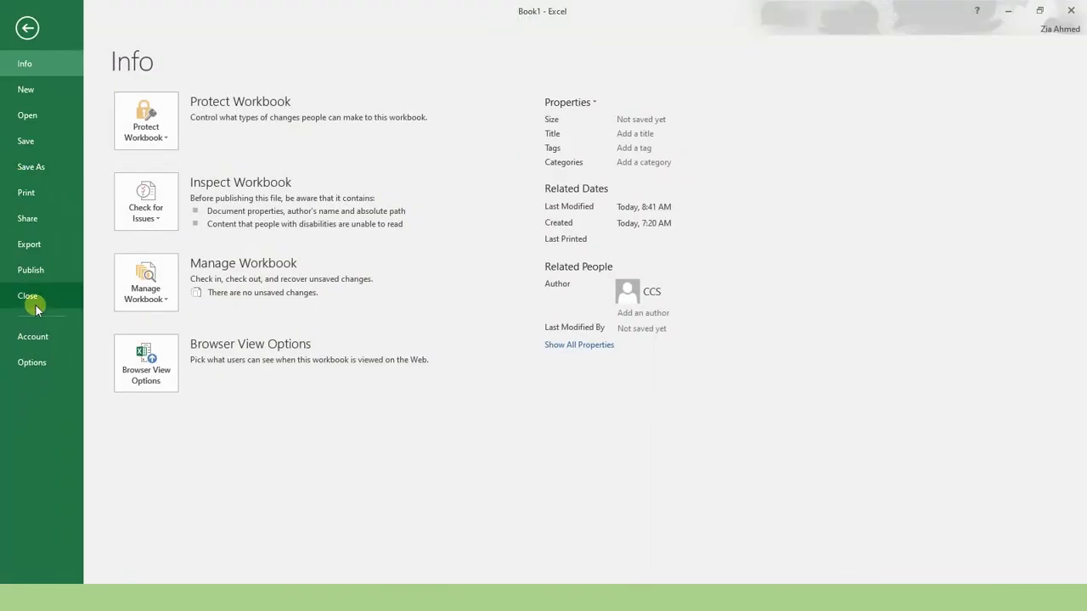
key("Escape")
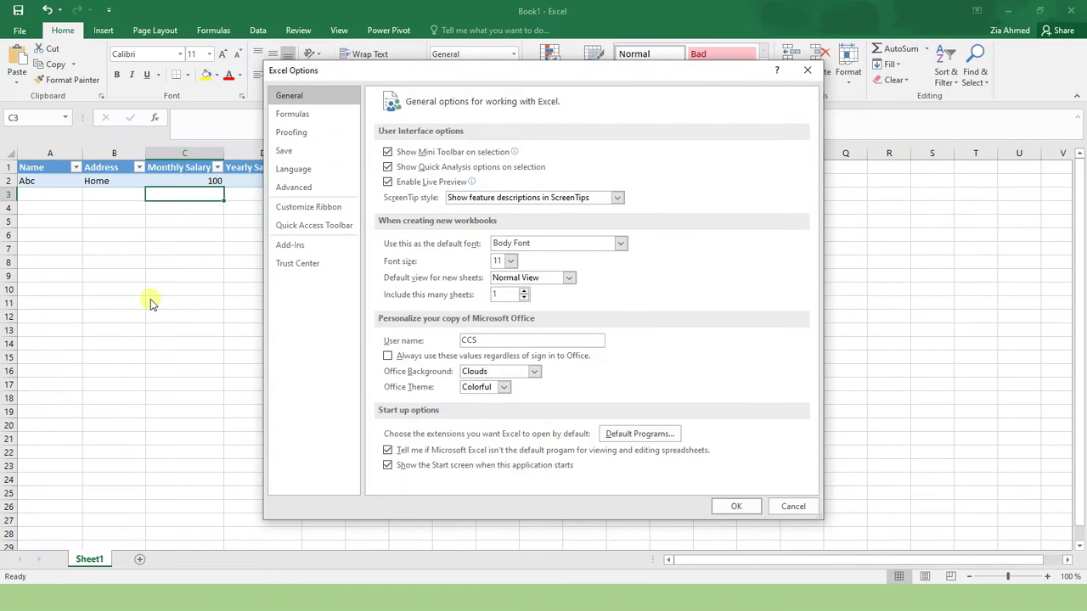
left_click(319, 212)
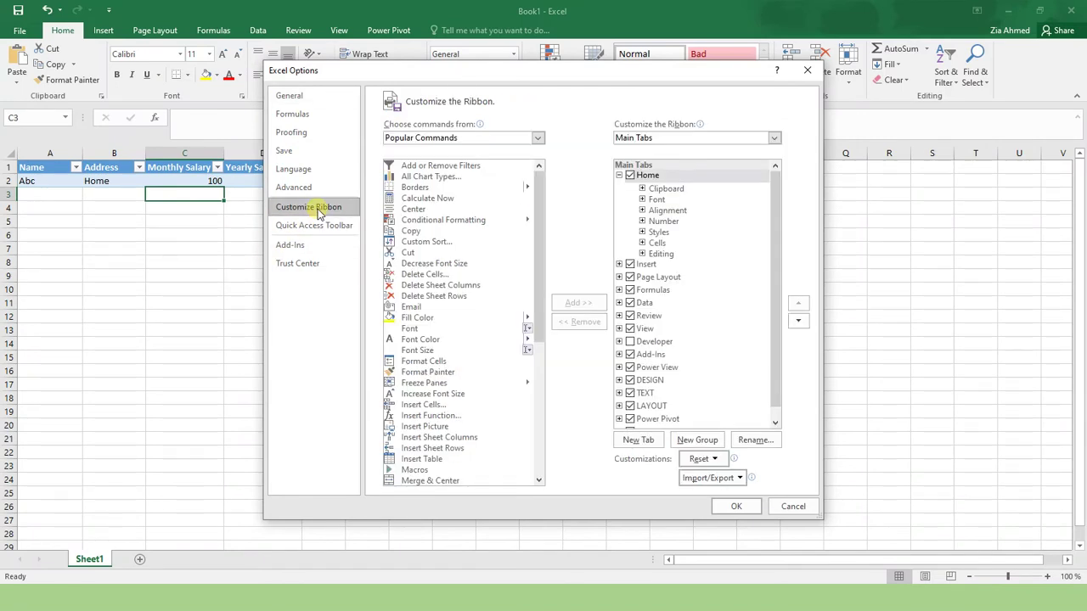
left_click(537, 138)
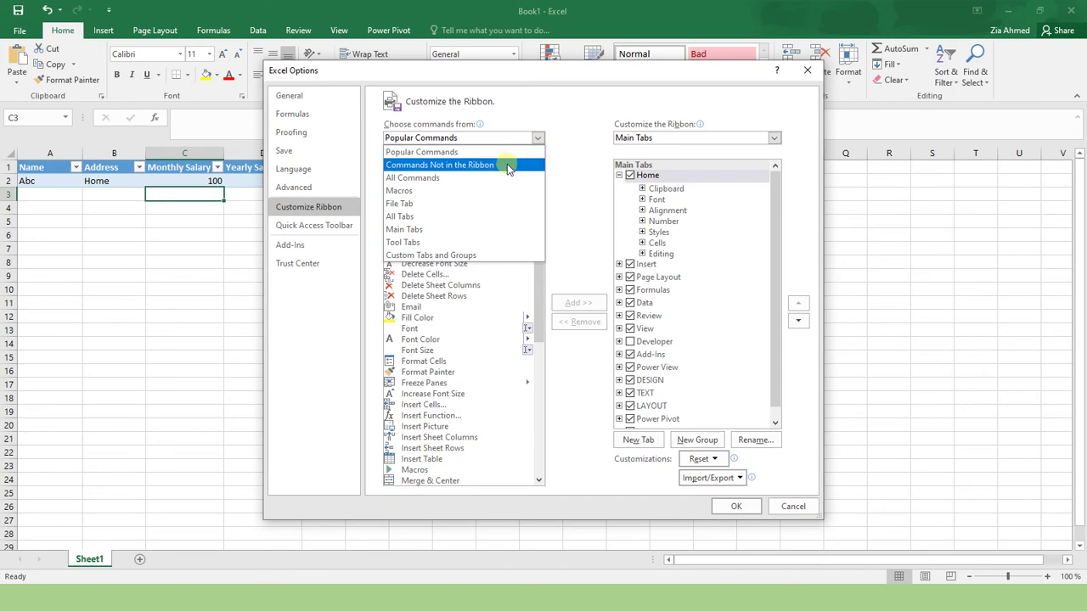
left_click(508, 169)
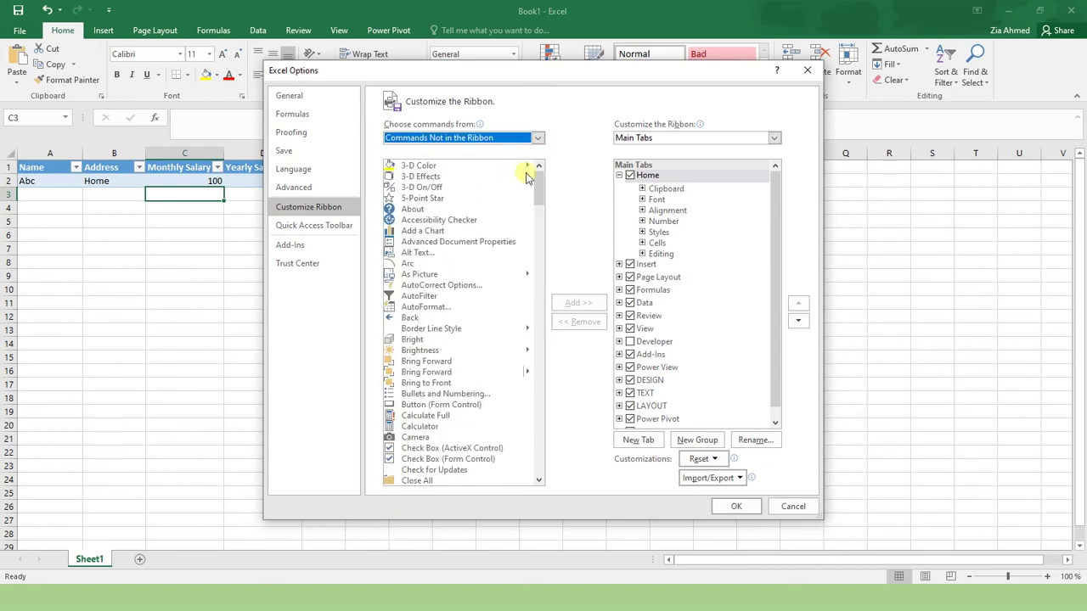
Step: Try to add the Form command directly to the ribbon's Home tab
left_click_drag(540, 185, 541, 257)
left_click(427, 420)
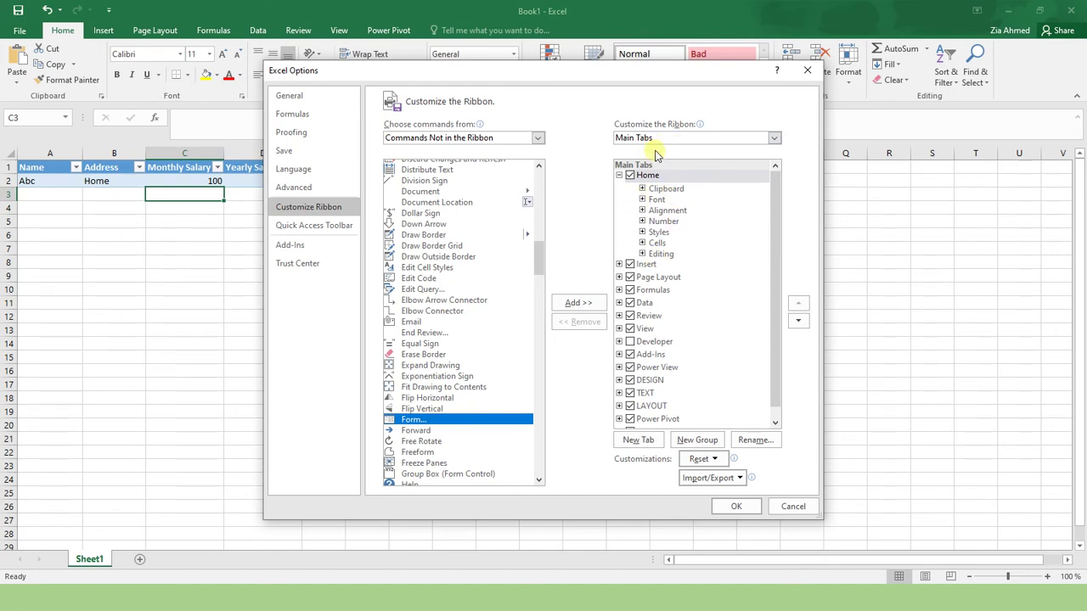
left_click(580, 304)
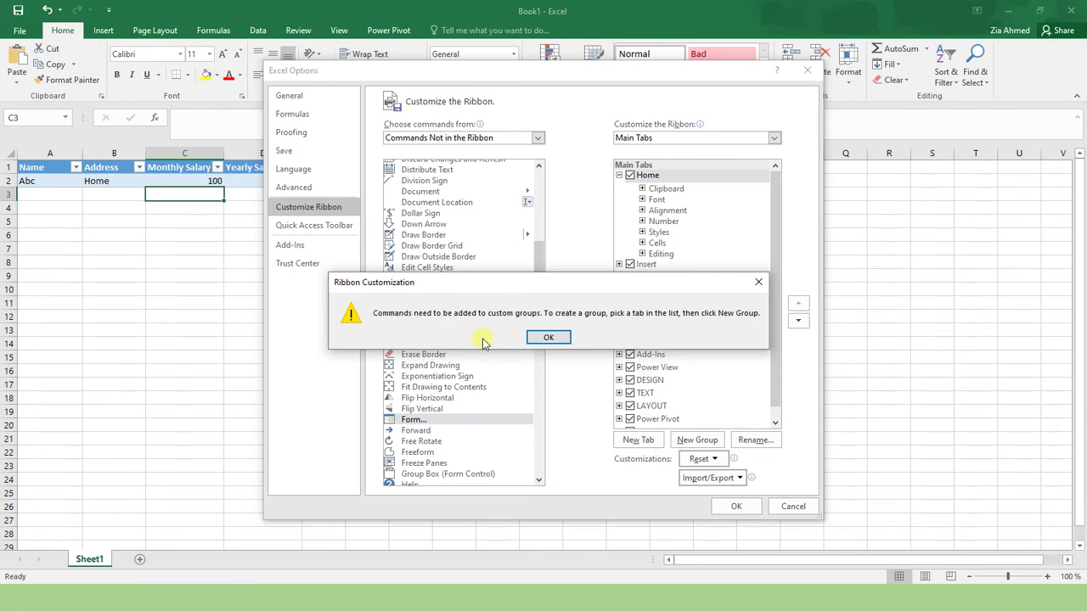
left_click(552, 338)
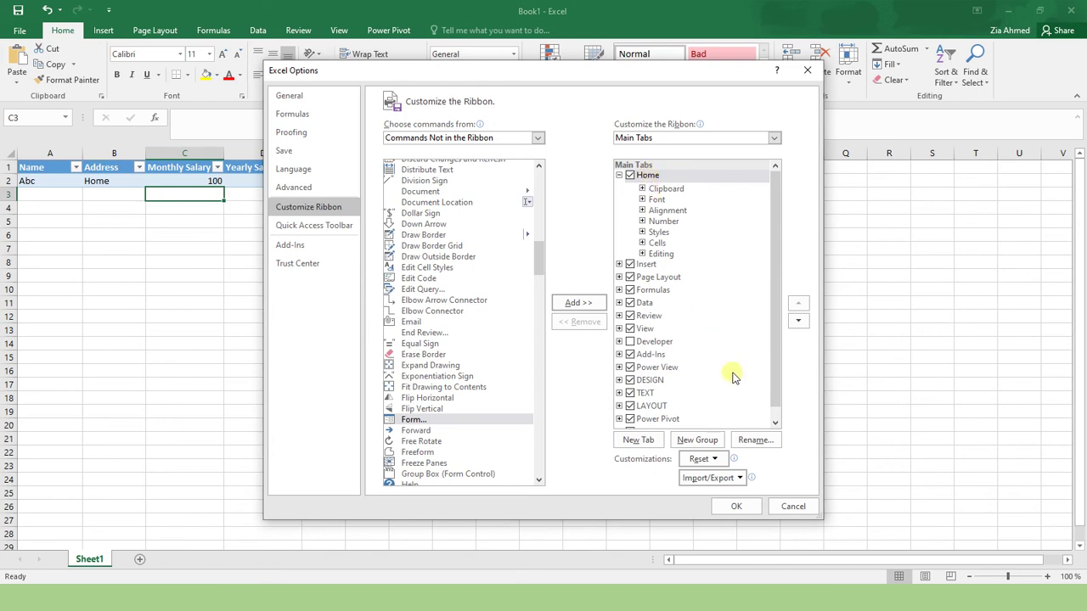
Step: Create a new custom group in the ribbon's Home tab and rename it Custom Group
left_click(710, 443)
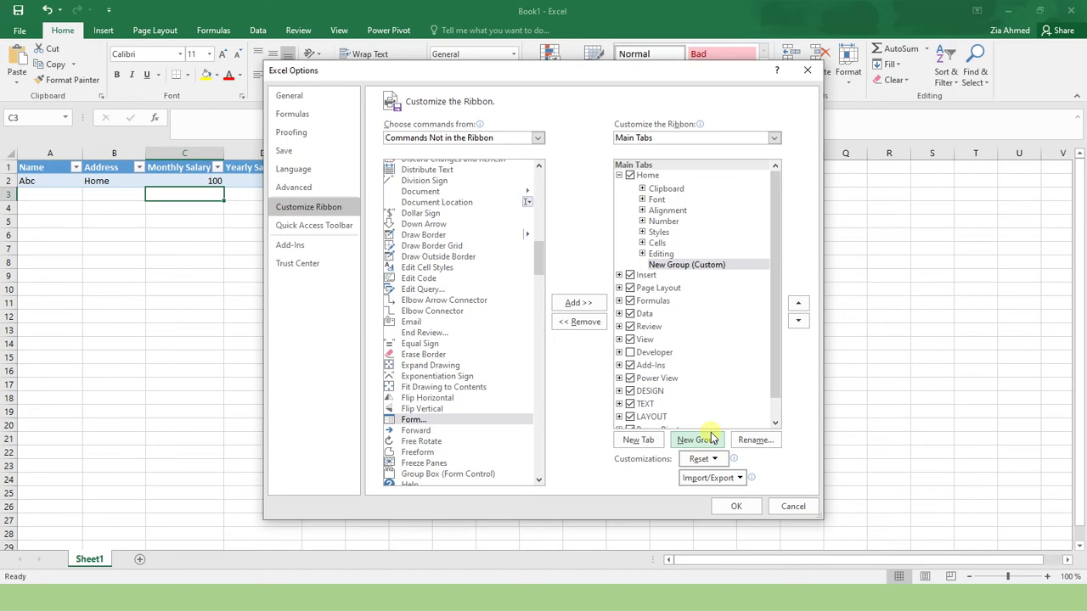
left_click(755, 441)
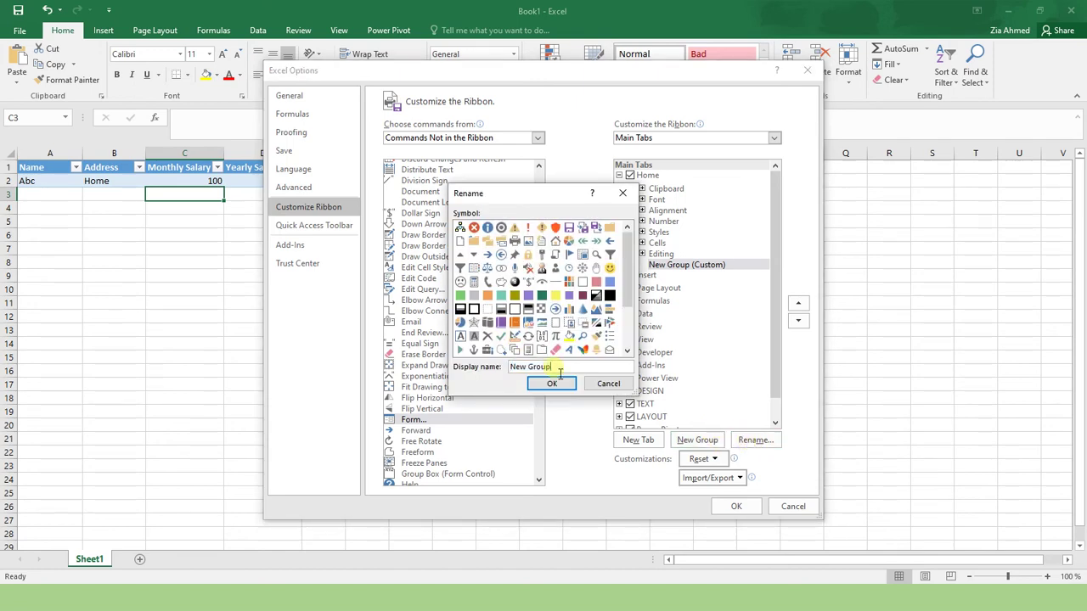
left_click(527, 370)
key("BackSpace")
key("BackSpace")
key("BackSpace")
type("Custom")
left_click(531, 384)
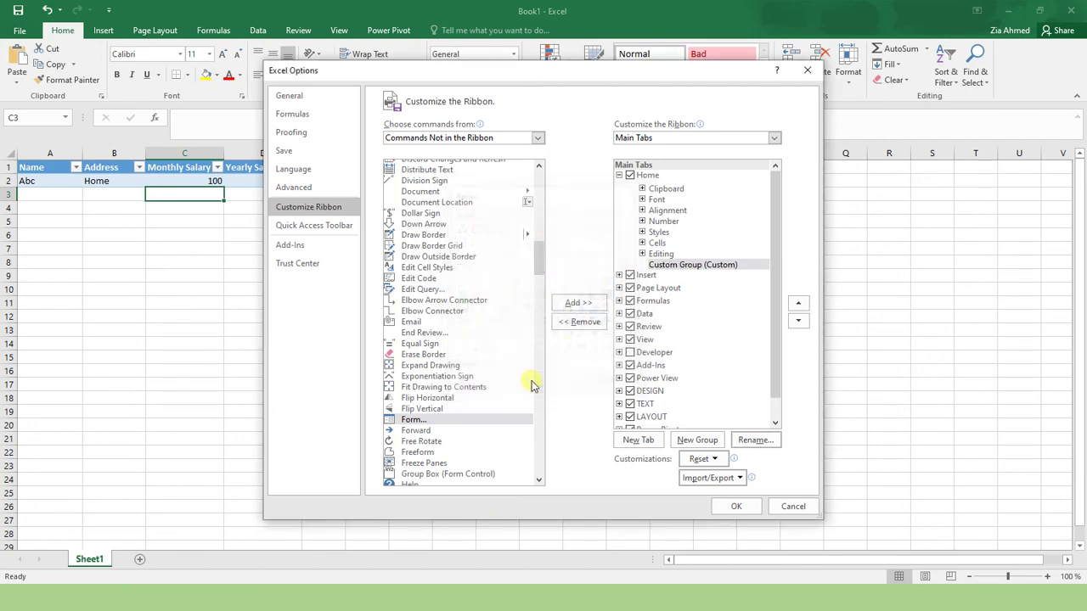
Step: Add the Form command to Custom Group and apply the ribbon customization
left_click(433, 421)
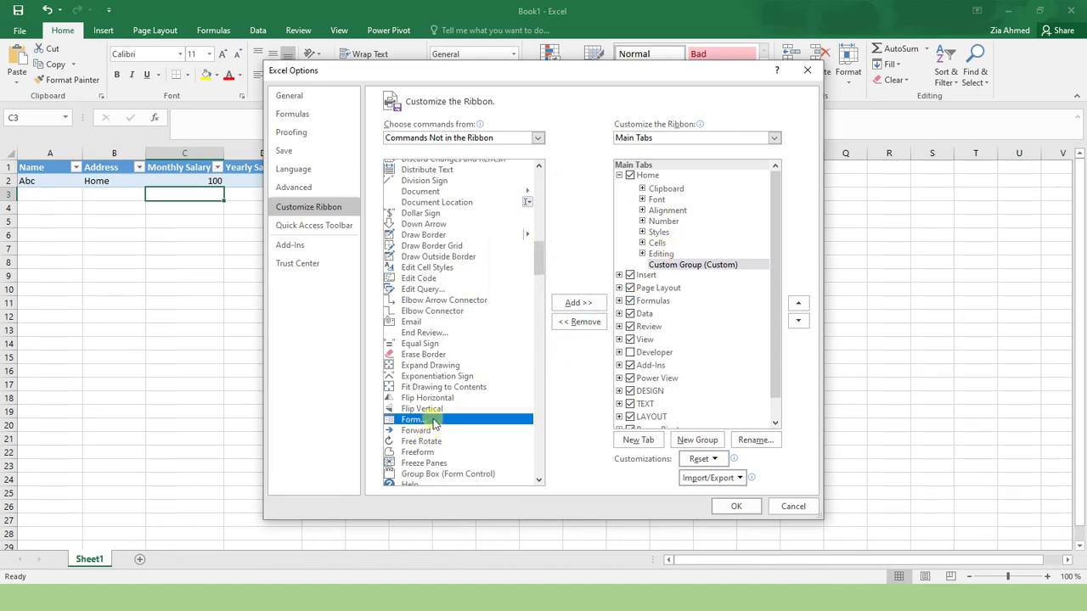
left_click(576, 303)
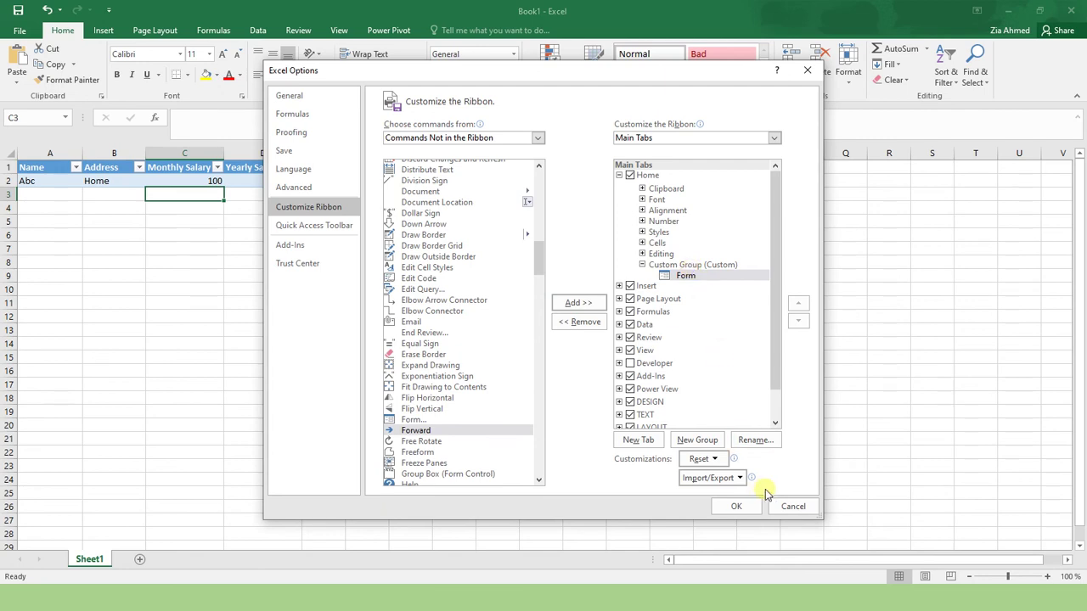
left_click(743, 507)
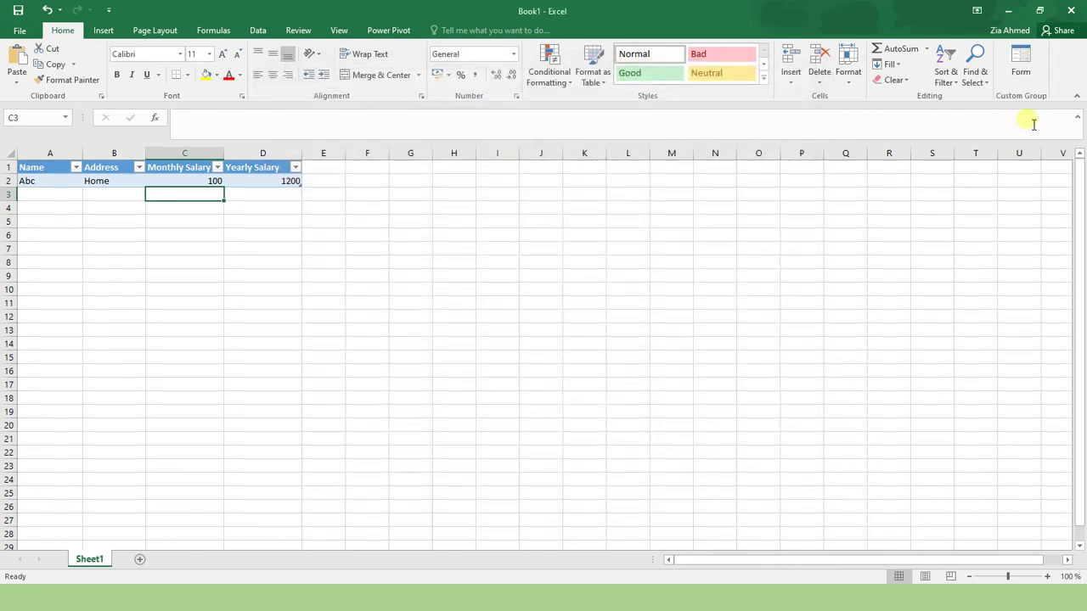
Step: Open the data entry form for the table range A1:D2 and move it clear of the data
left_click(293, 247)
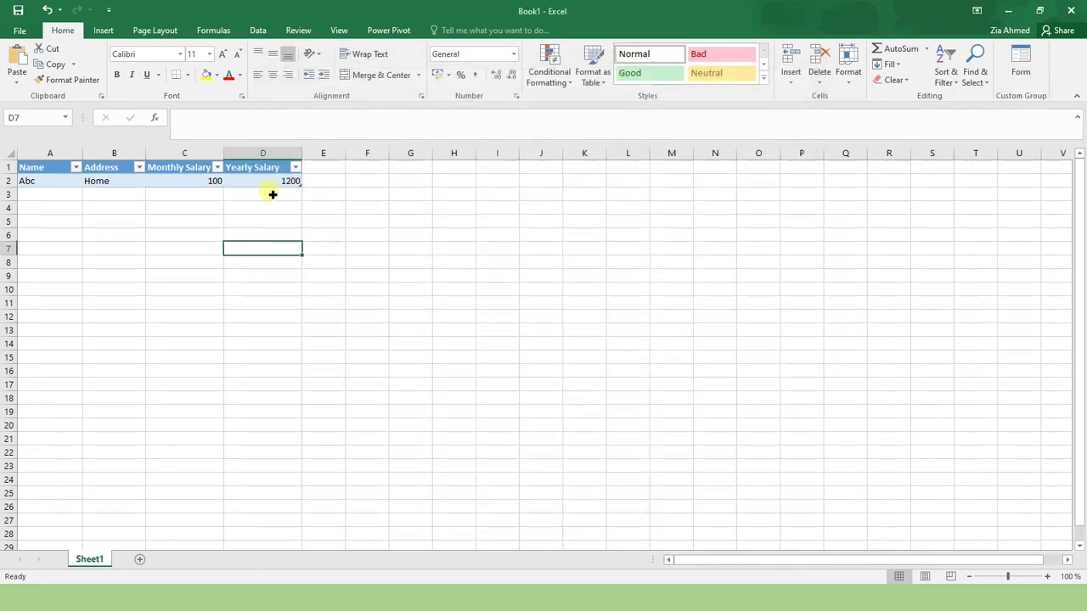
left_click_drag(257, 177, 12, 158)
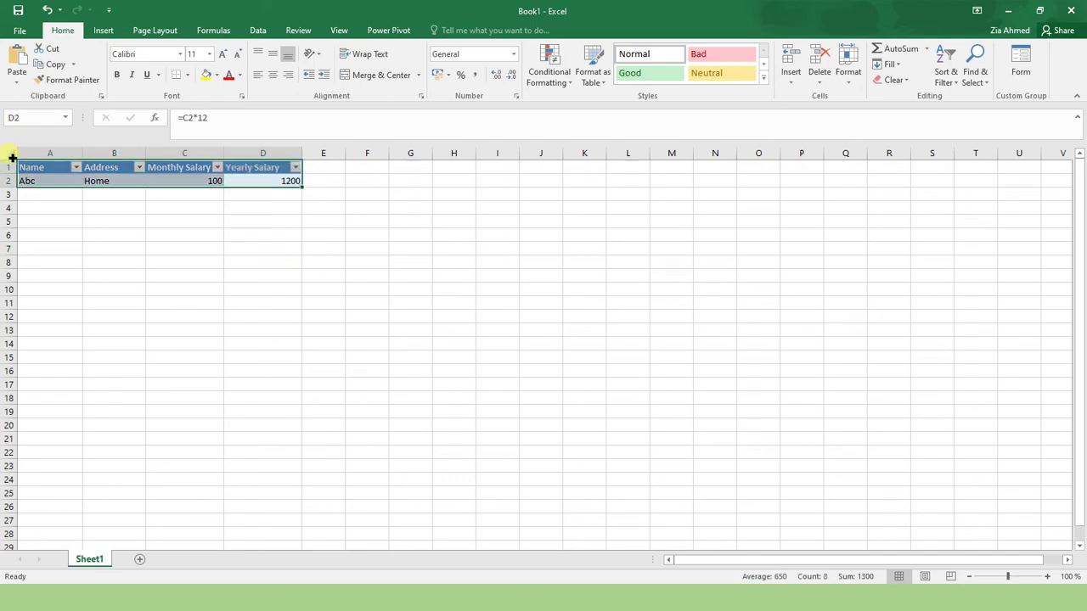
left_click(1020, 64)
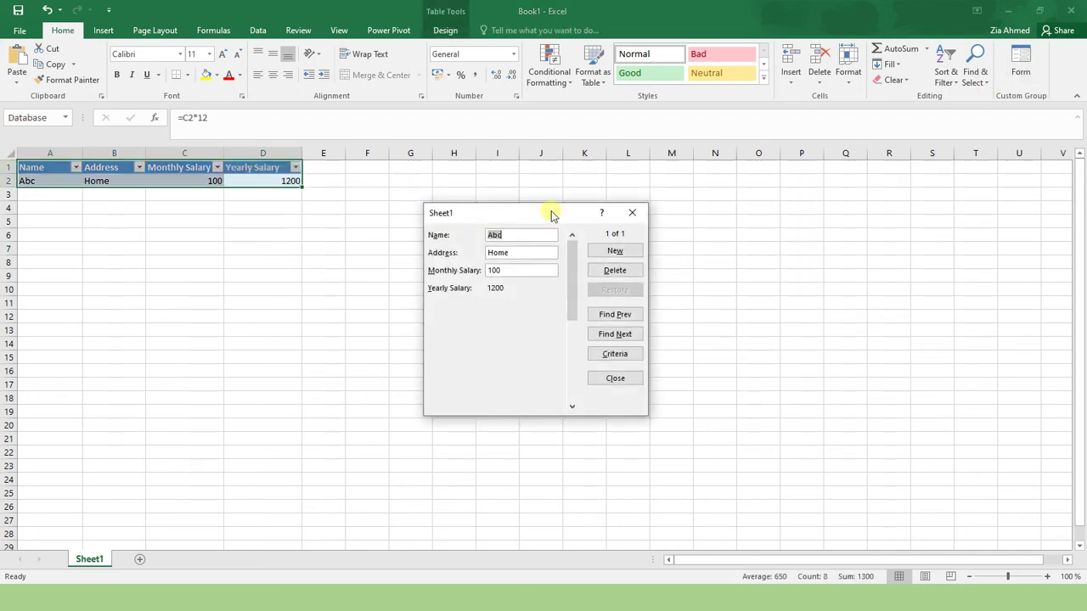
left_click_drag(552, 213, 561, 133)
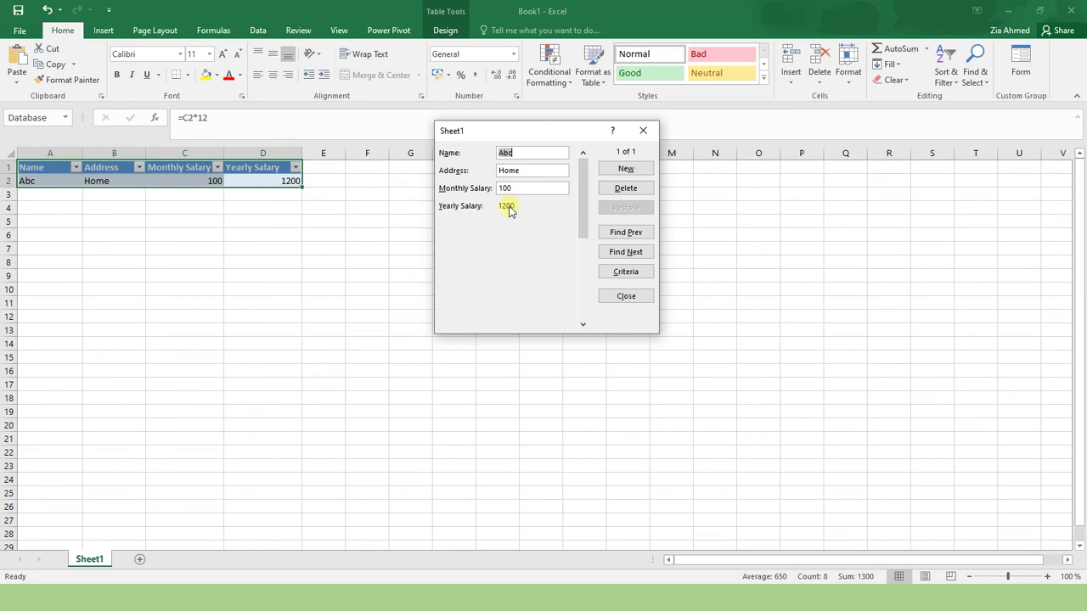
Step: Add a new record through the form with Name Def, Address House and Monthly Salary 120
left_click(618, 169)
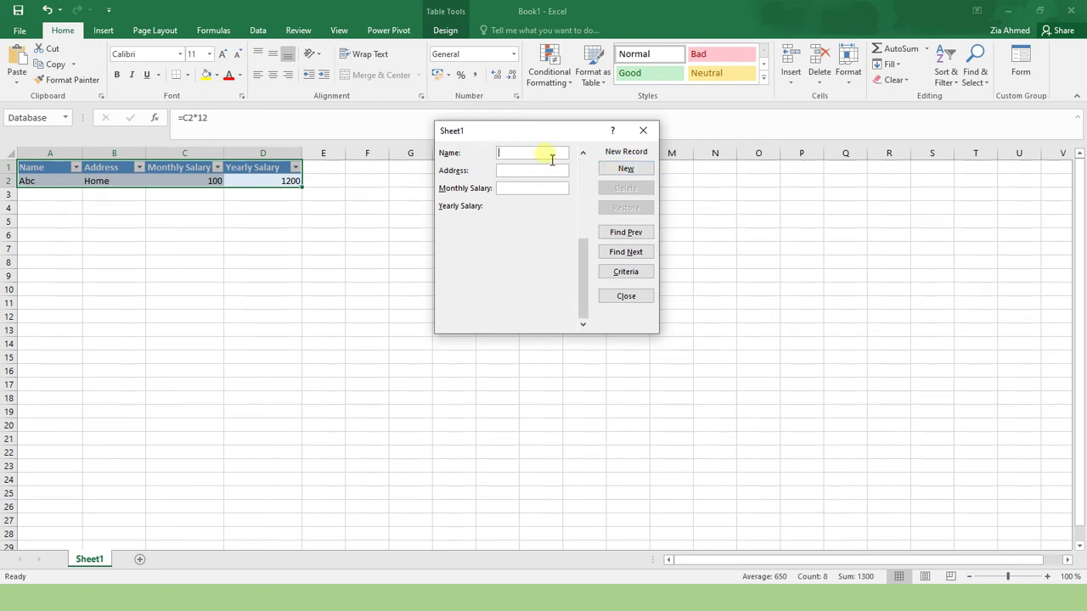
type("Def")
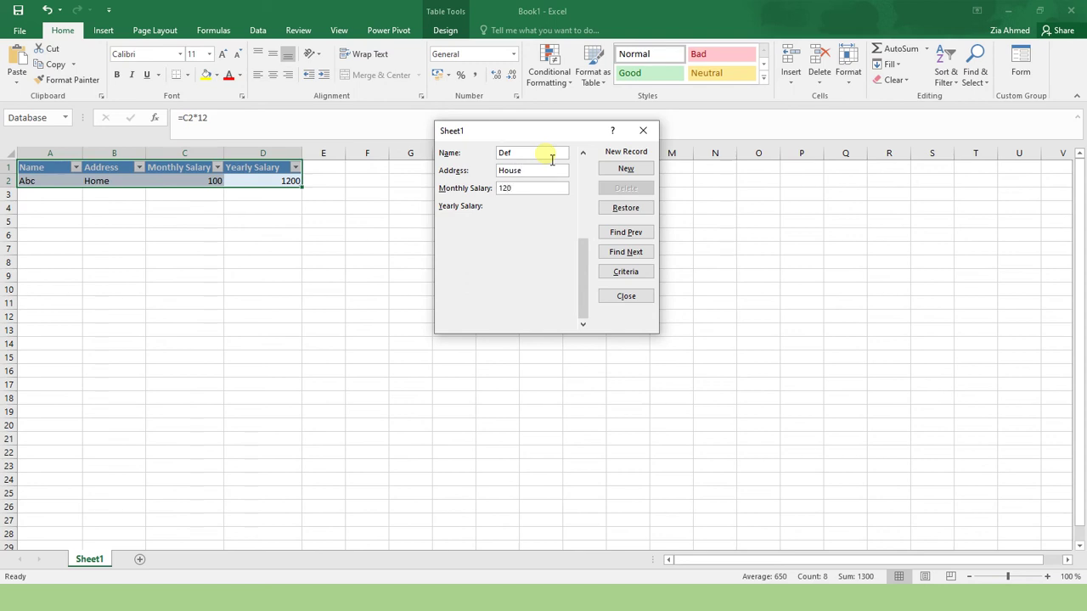
key("Return")
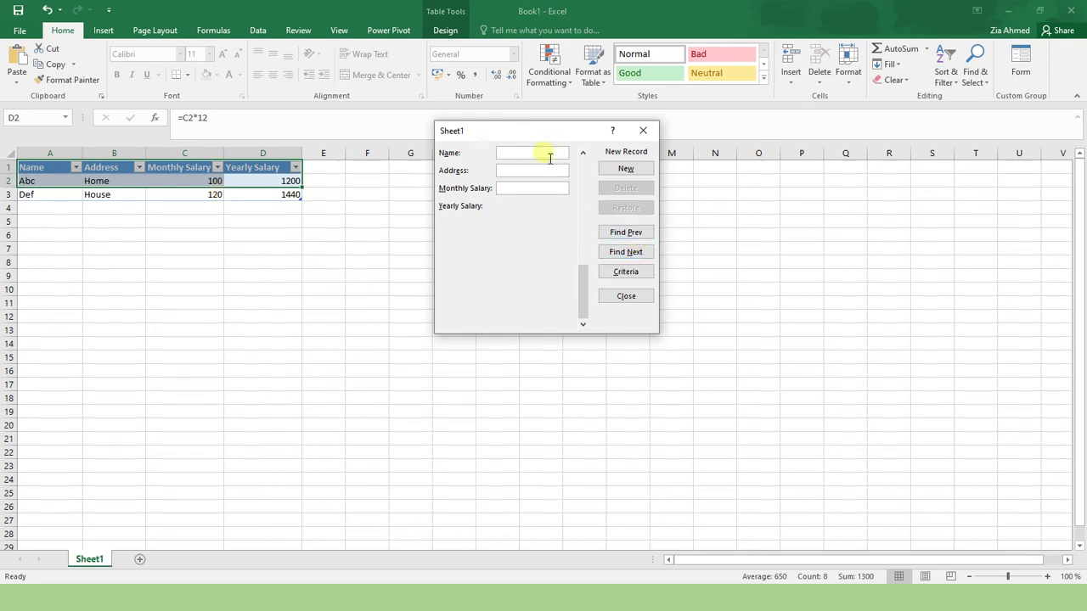
Step: Browse back and forth through the table's records in the data form
type("ab")
left_click(628, 233)
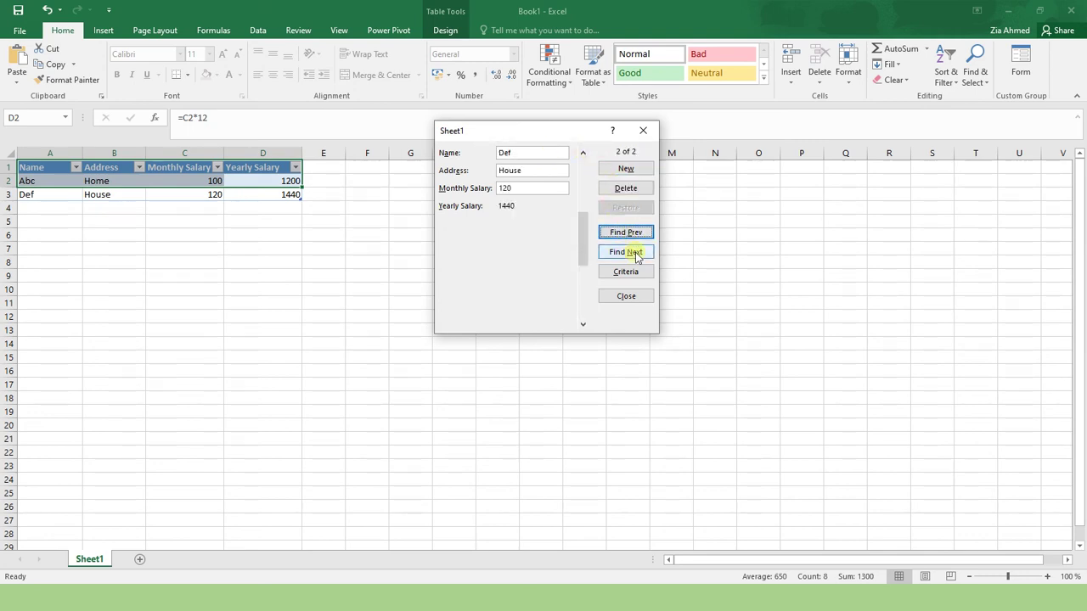
left_click(627, 251)
left_click(633, 236)
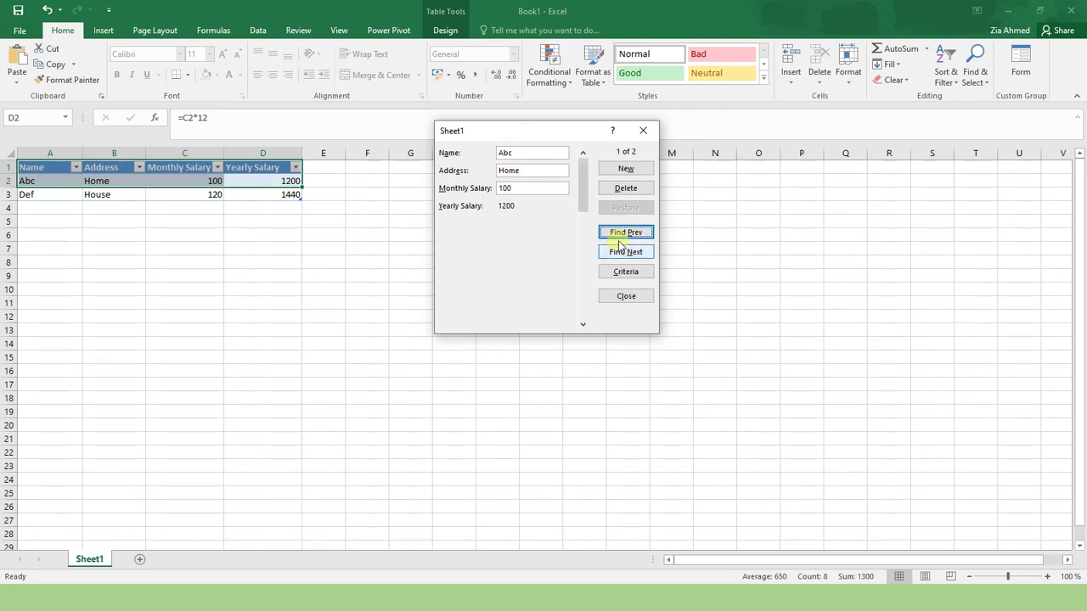
left_click(626, 253)
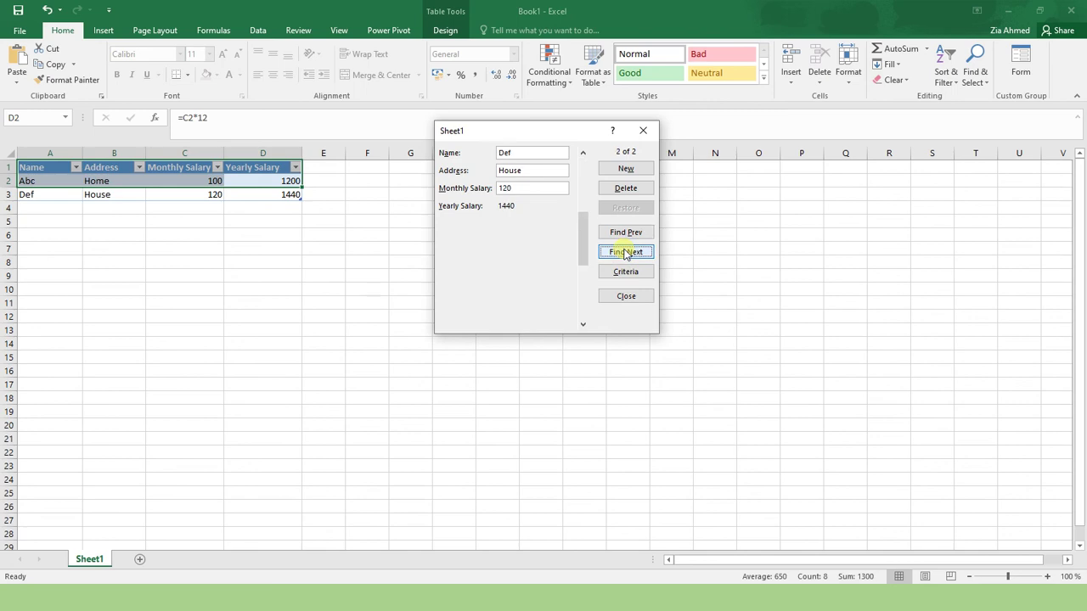
left_click(629, 232)
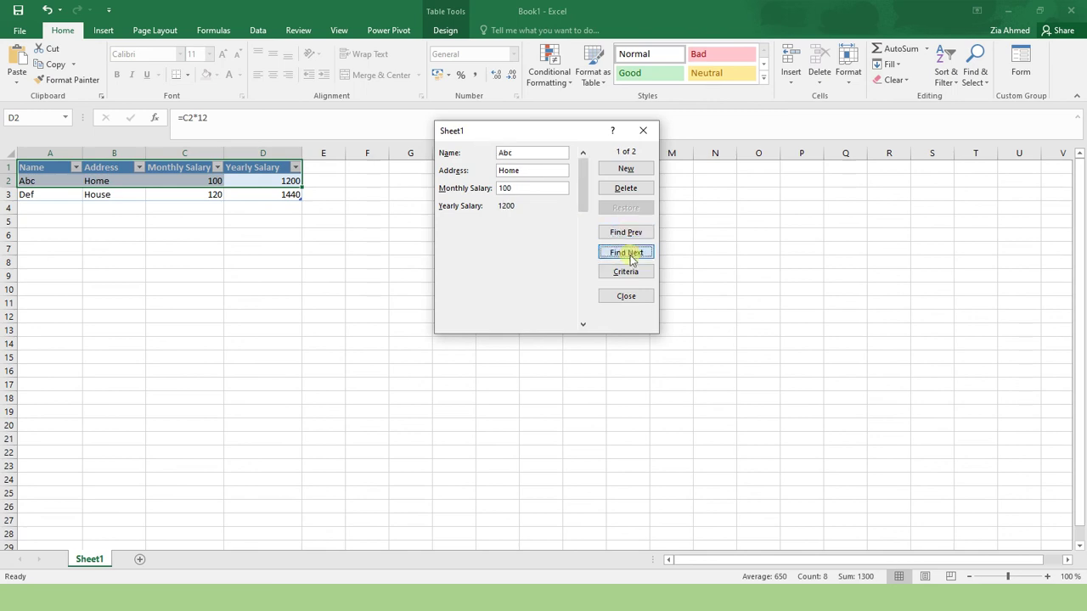
left_click(629, 250)
left_click_drag(582, 235, 584, 180)
Step: Search the records by criteria for a Monthly Salary of 100 and for one of 120
left_click(625, 272)
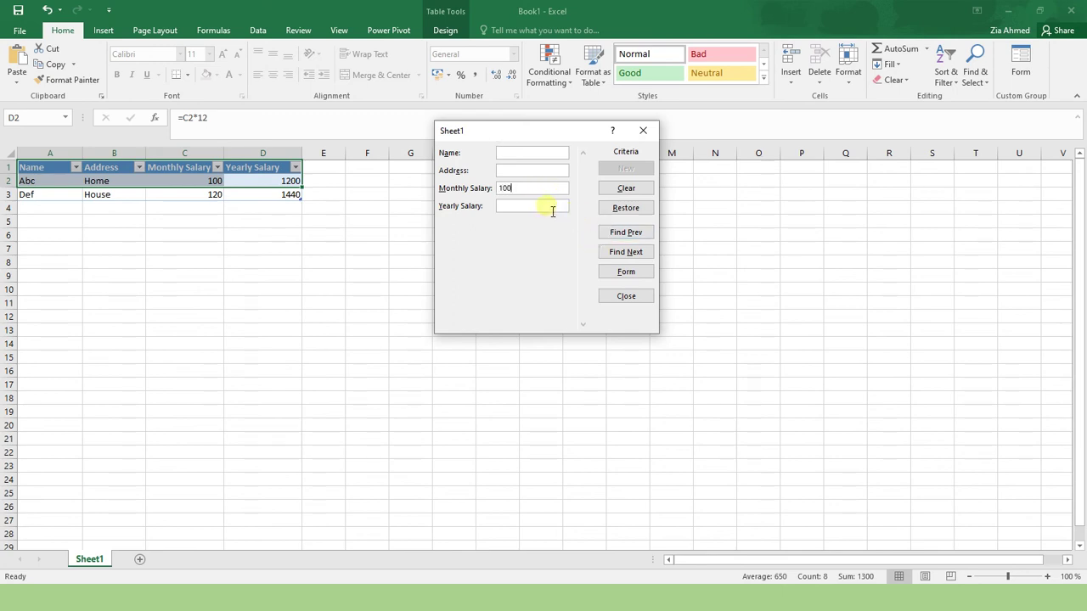
key("Return")
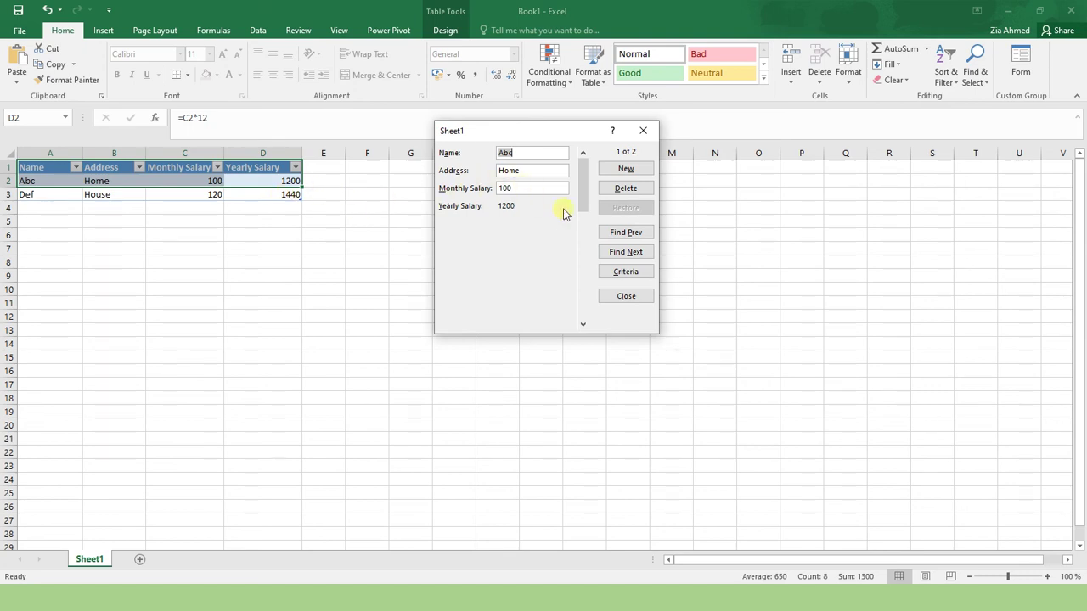
left_click(626, 272)
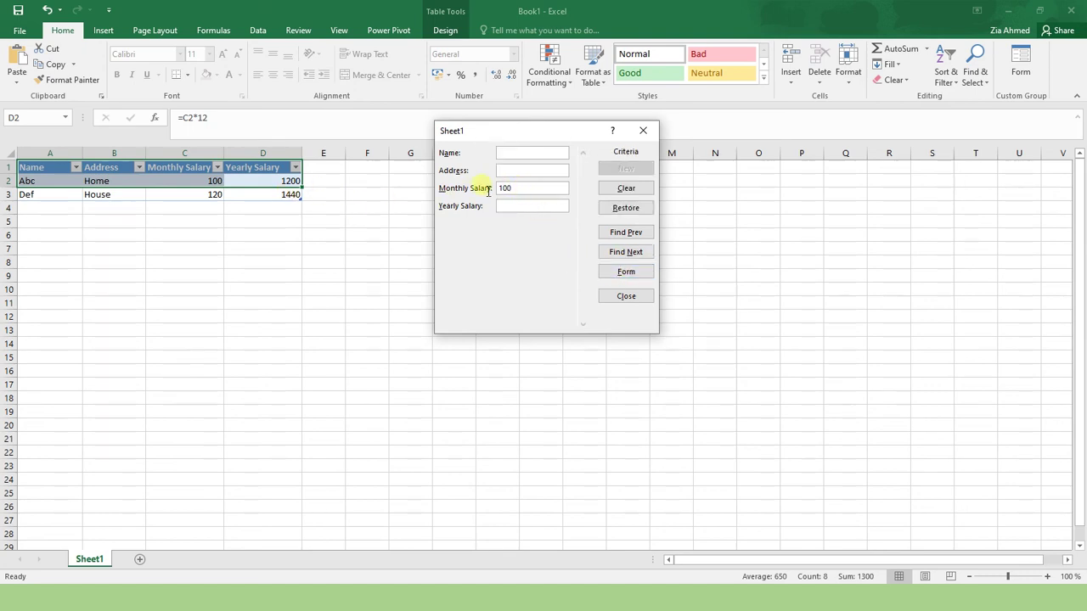
type("120")
key("Return")
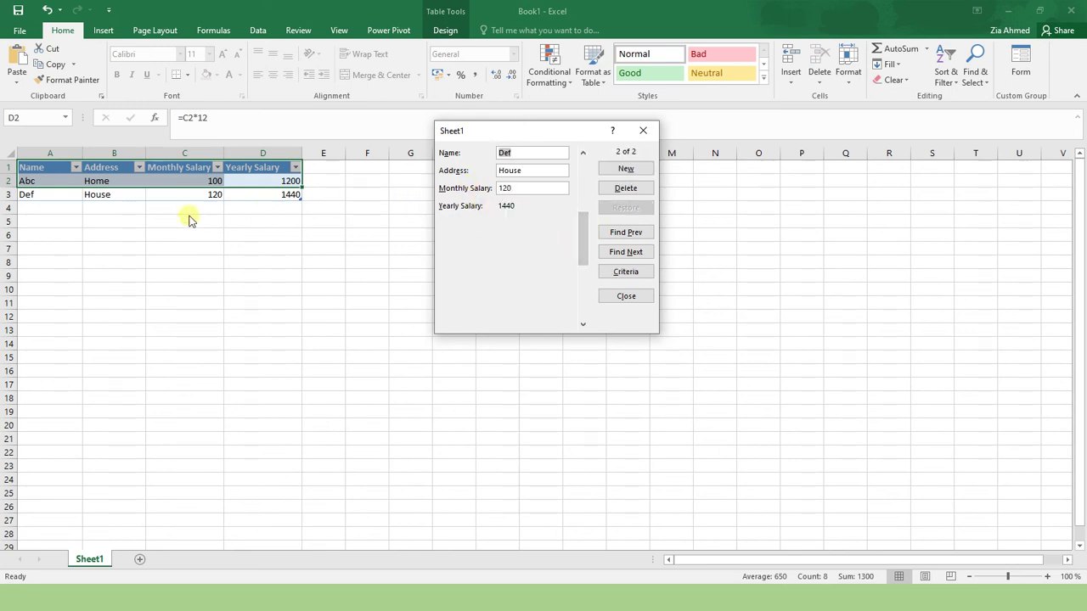